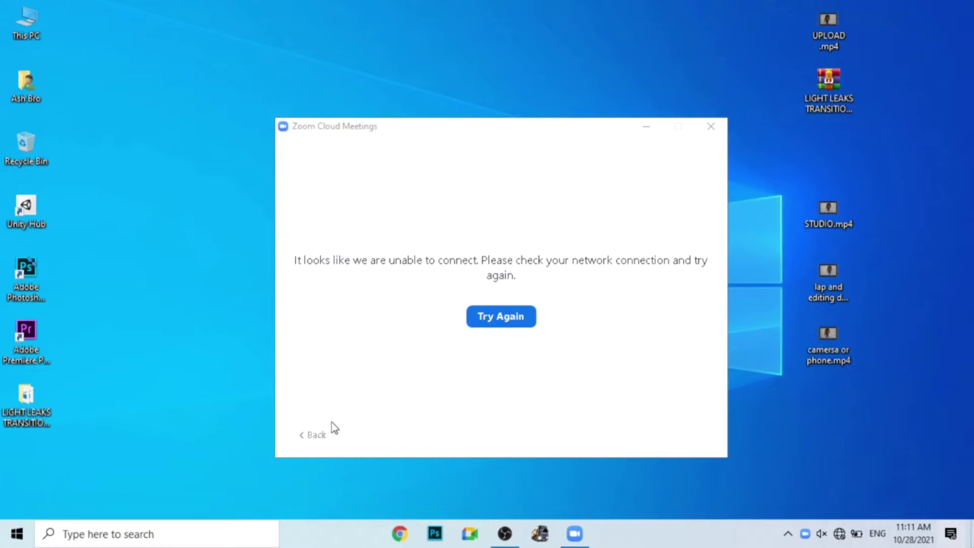
# Retry the connection to return to the Zoom sign-in page and show the Wi-Fi networks list.
pyautogui.click(314, 435)
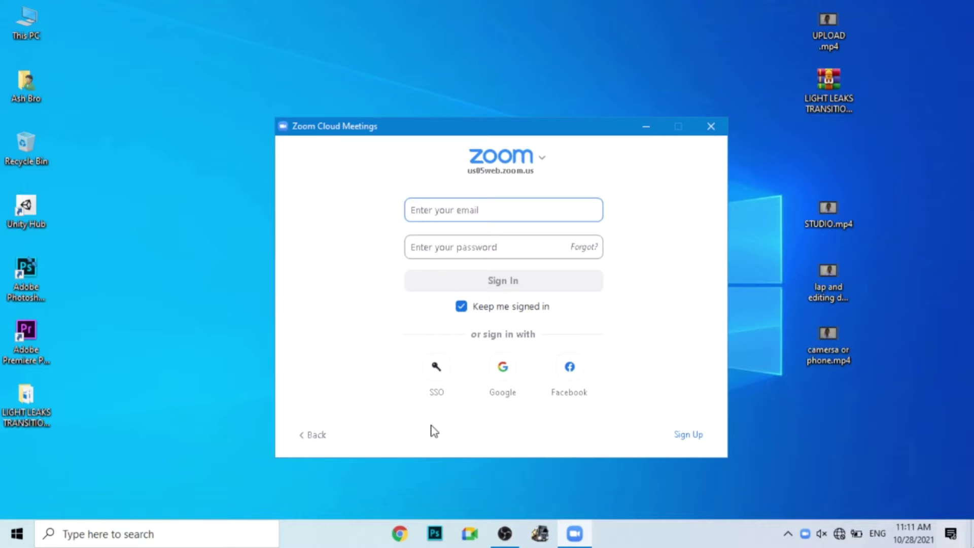
pyautogui.click(841, 530)
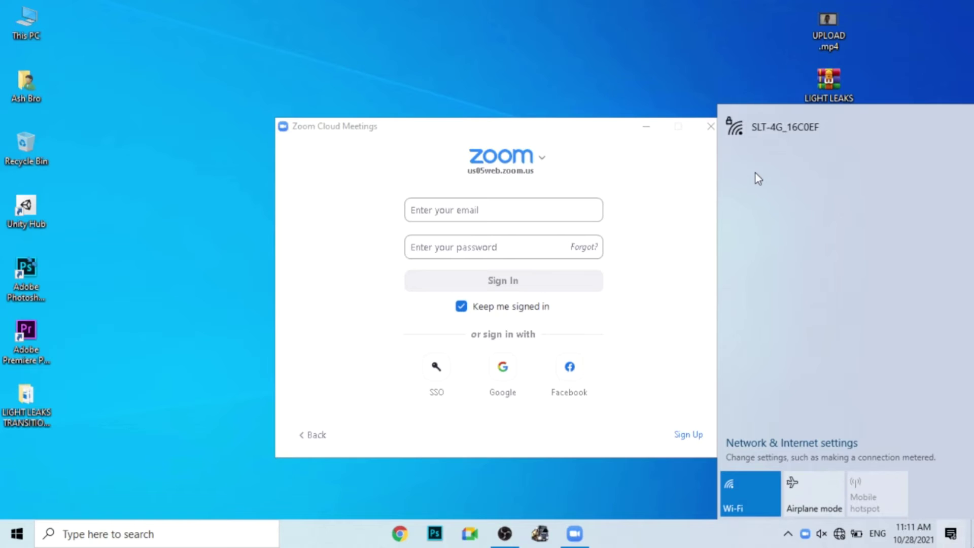
# Select the Wi-Fi network, enable Connect automatically, and retry connecting after the error.
pyautogui.click(769, 131)
pyautogui.click(891, 192)
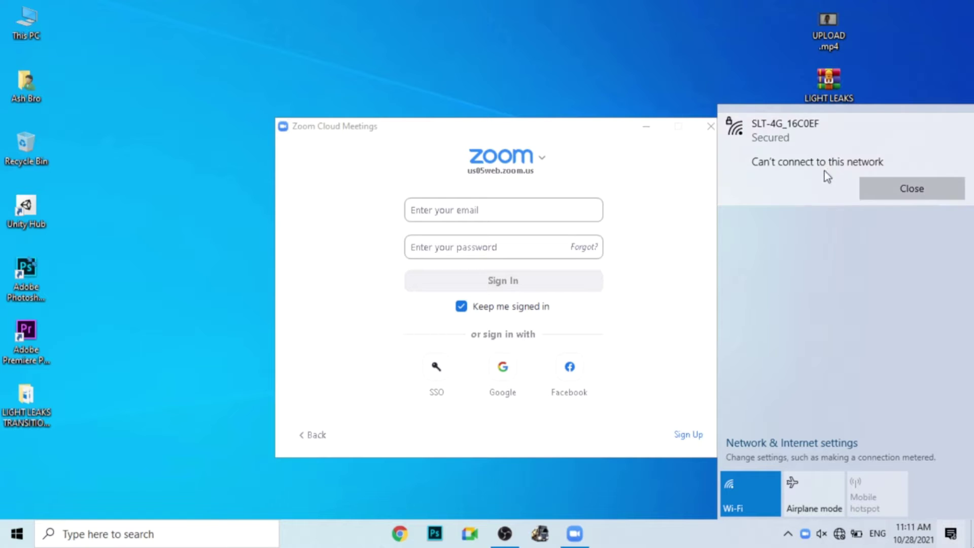
pyautogui.click(869, 181)
pyautogui.click(758, 162)
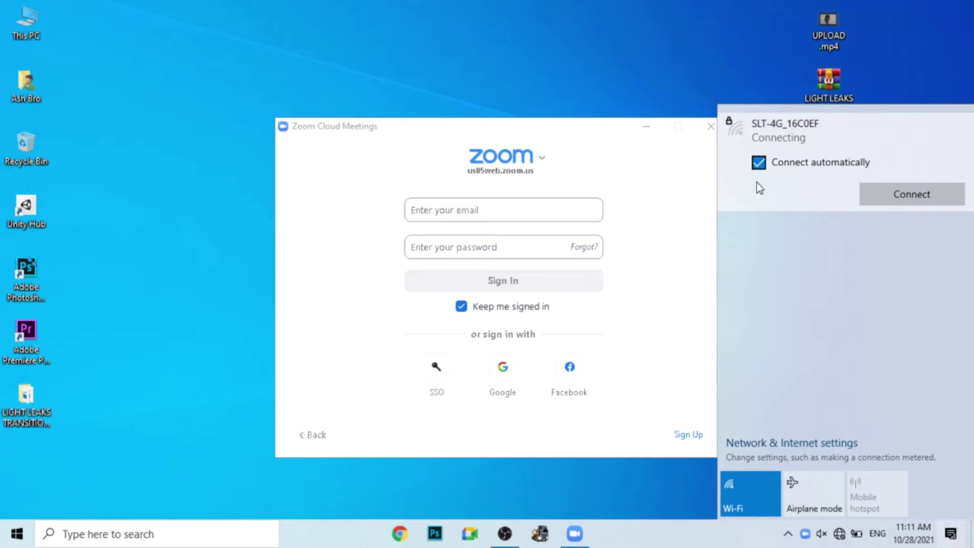
pyautogui.click(934, 194)
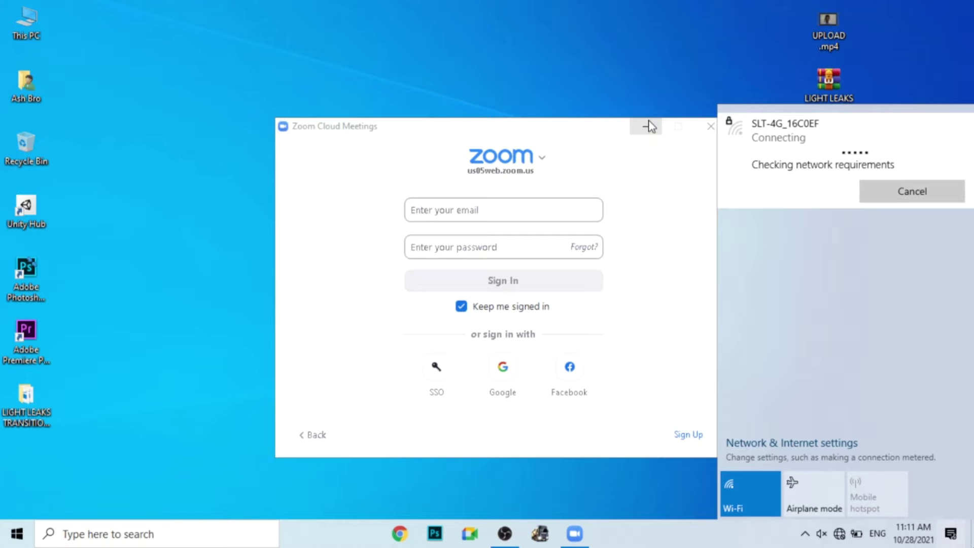
# Reopen the Wi-Fi networks panel and connect to the Wi-Fi network again.
pyautogui.click(680, 279)
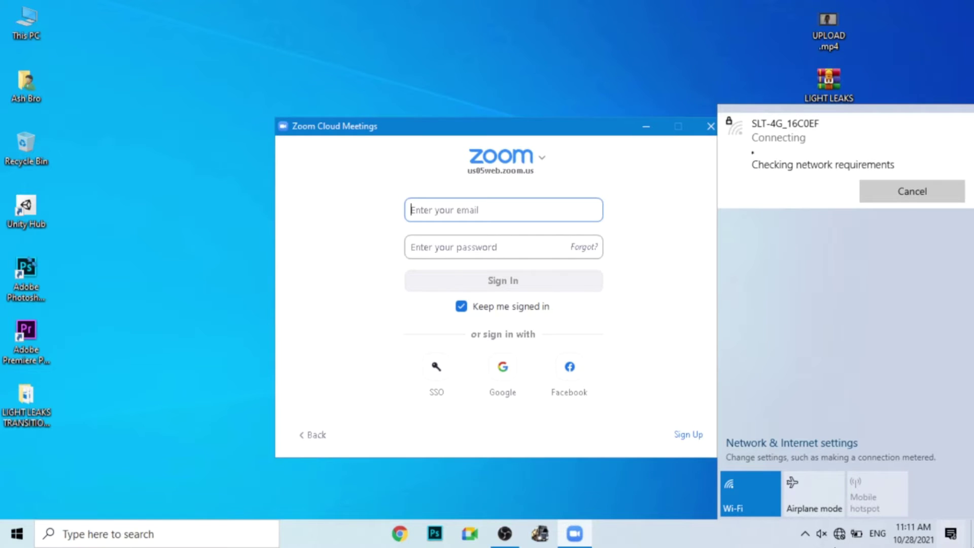
pyautogui.click(840, 532)
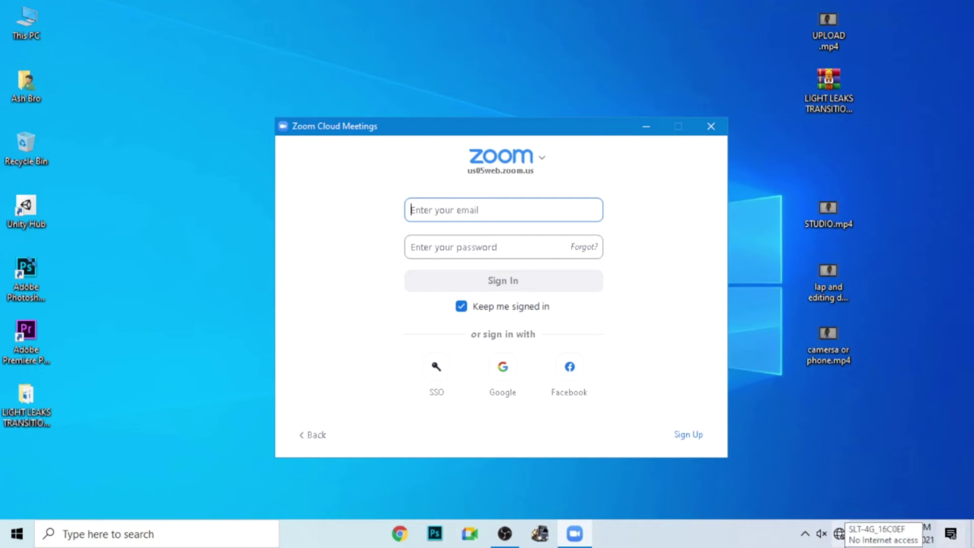
pyautogui.click(844, 544)
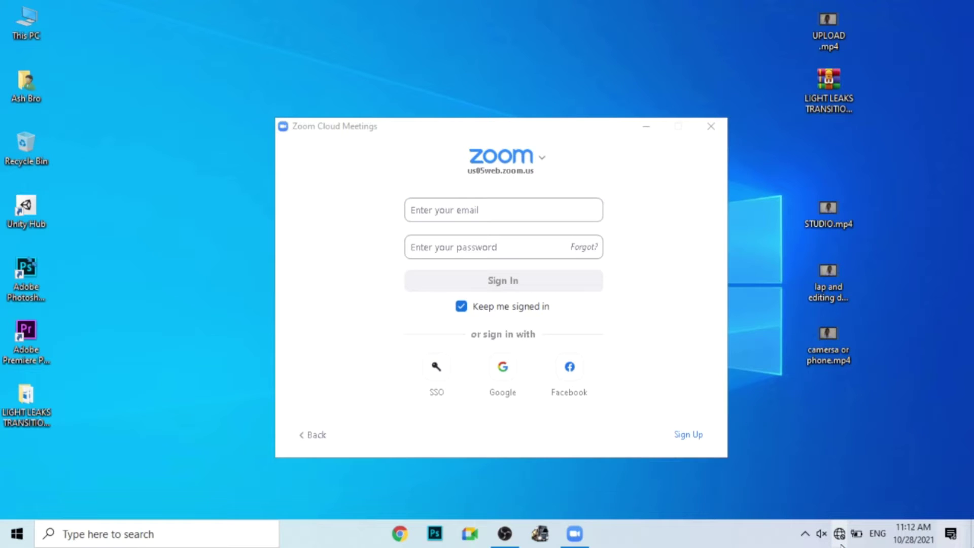
pyautogui.click(839, 533)
pyautogui.click(840, 534)
pyautogui.click(840, 533)
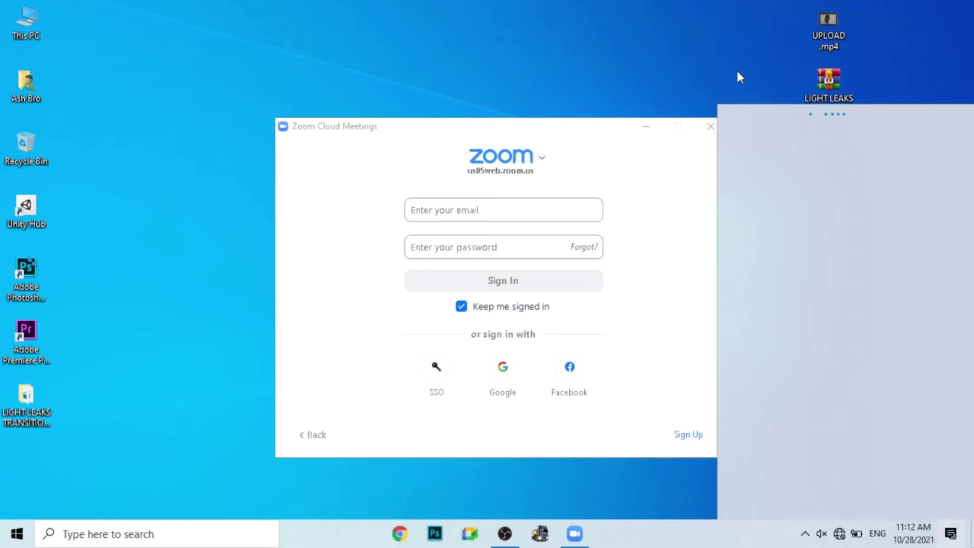
pyautogui.click(766, 145)
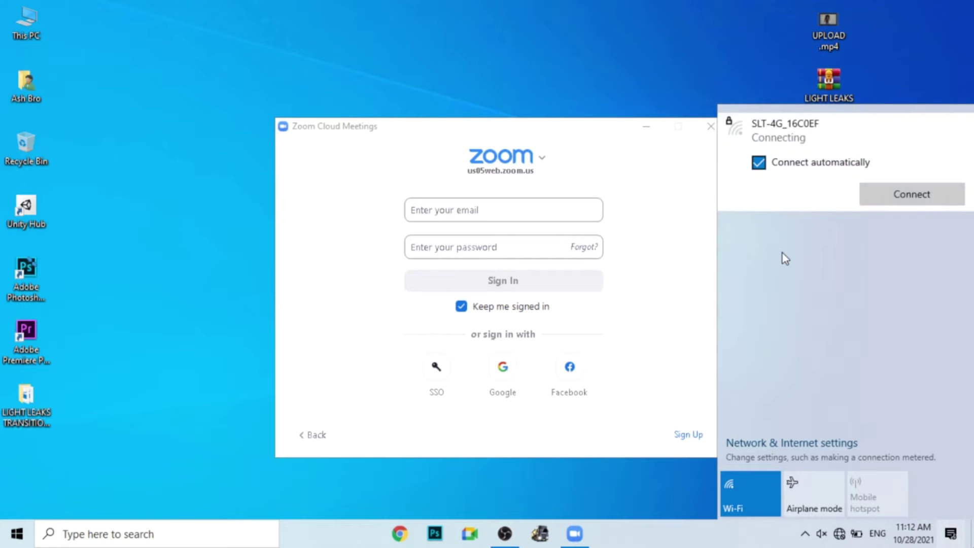
pyautogui.click(903, 196)
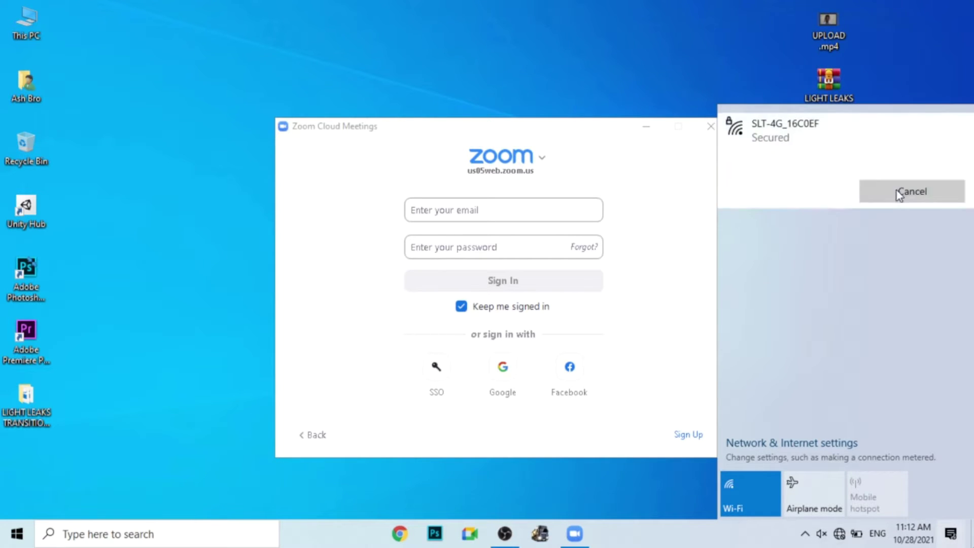
# Confirm the Wi-Fi network shows connected, then close the Zoom sign-in window.
pyautogui.click(659, 182)
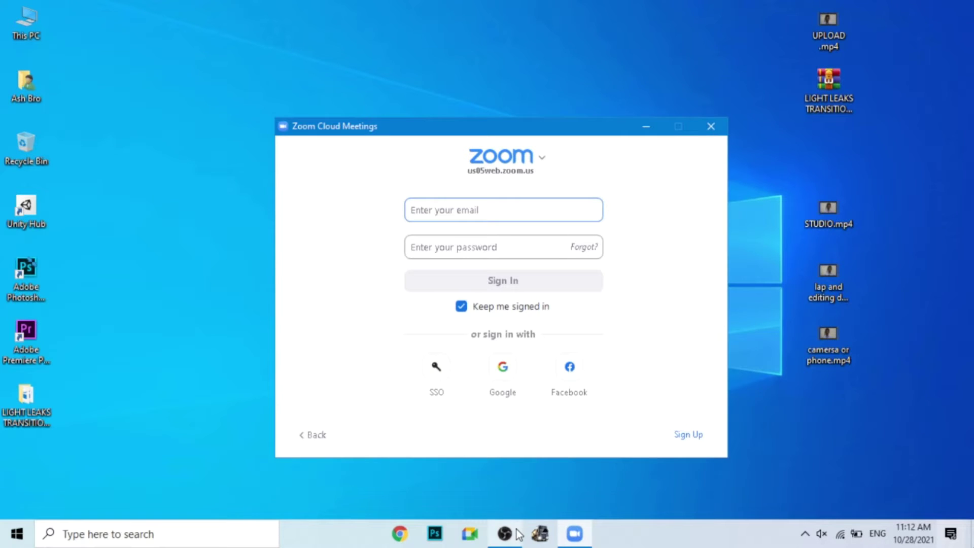
pyautogui.moveTo(505, 533)
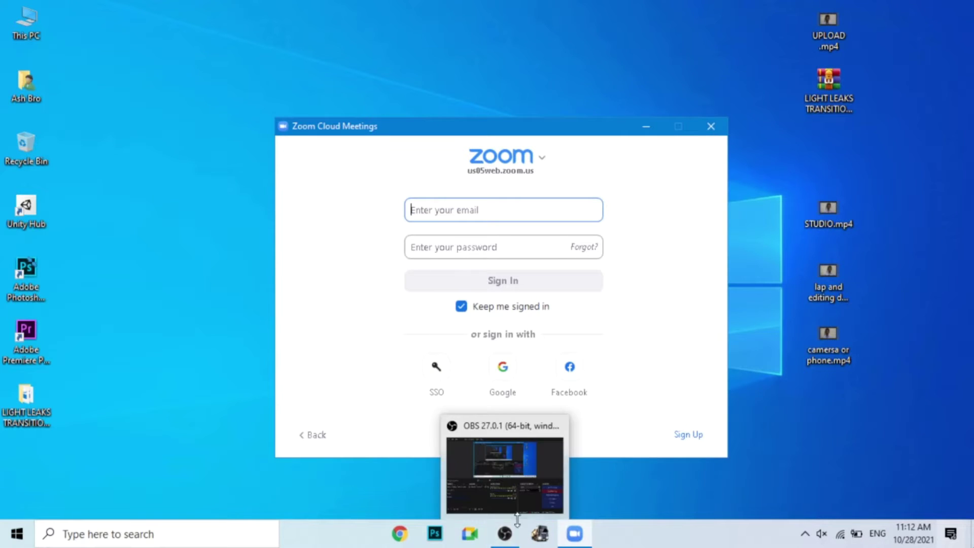
pyautogui.click(840, 533)
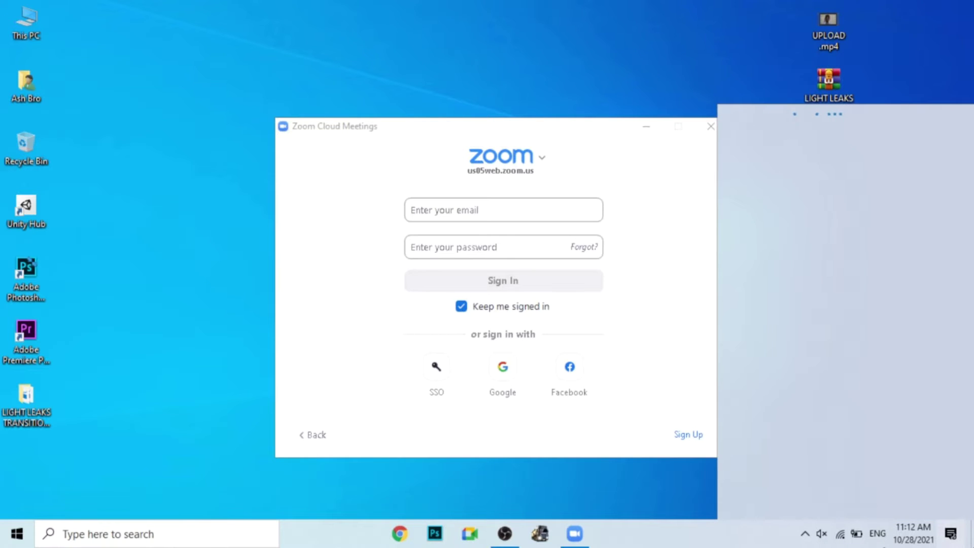
pyautogui.click(711, 126)
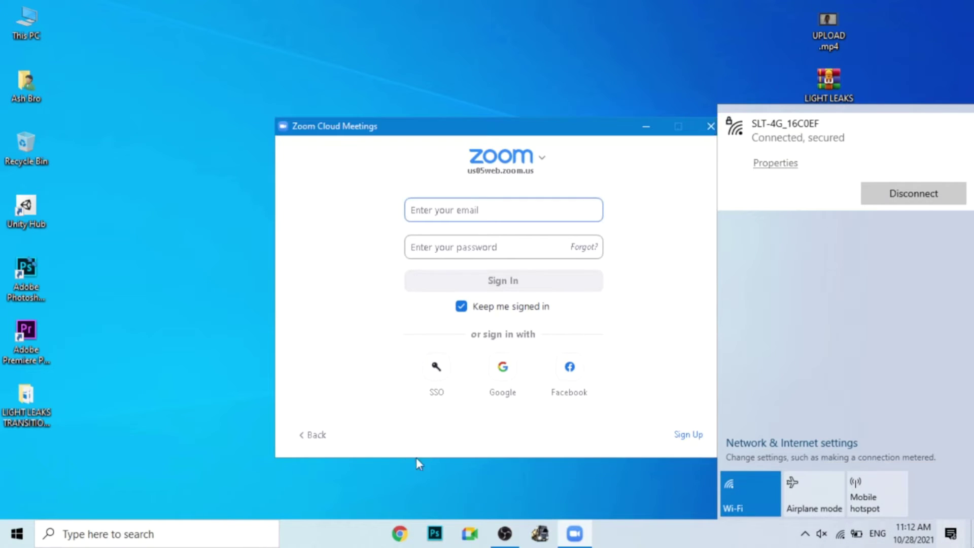
# Launch Zoom from the Start menu tile folder and maximize its window.
pyautogui.click(16, 533)
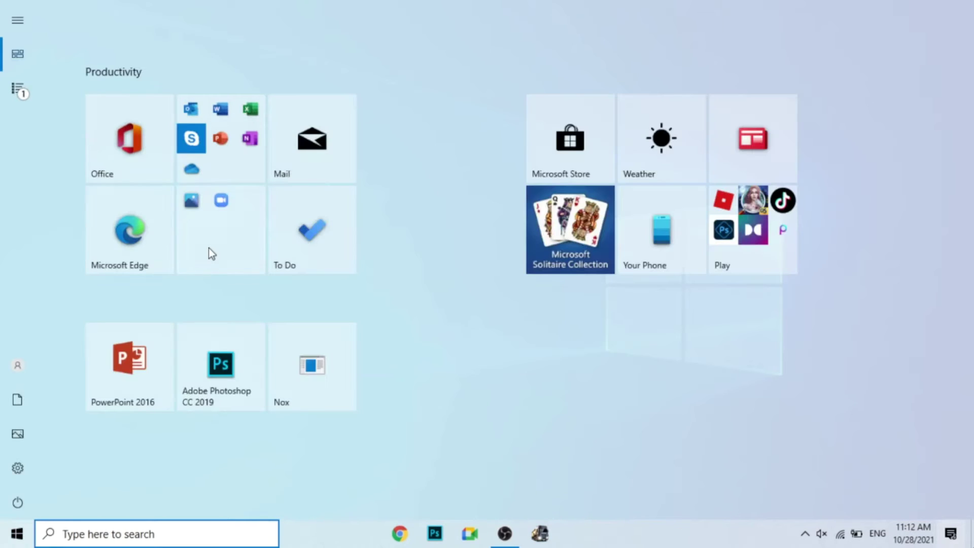
pyautogui.click(211, 247)
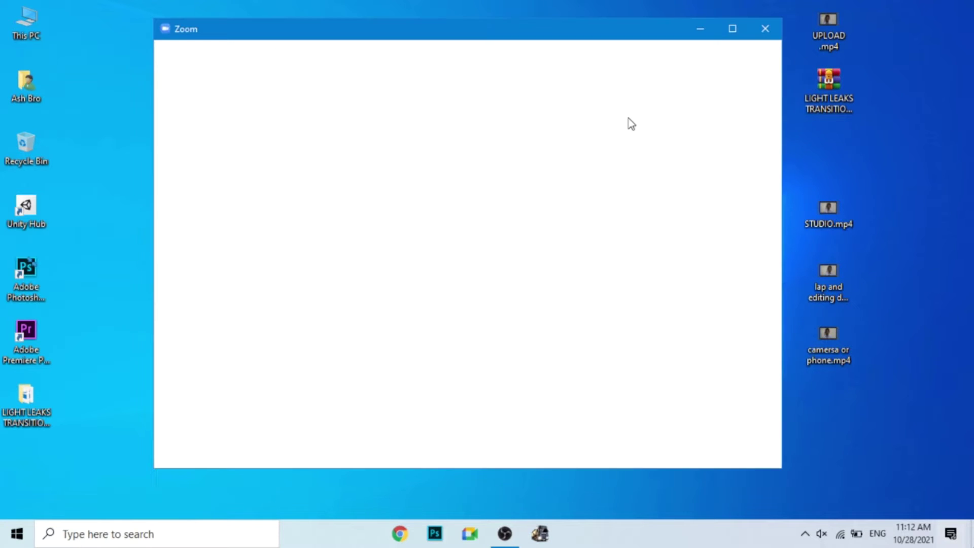
pyautogui.click(729, 30)
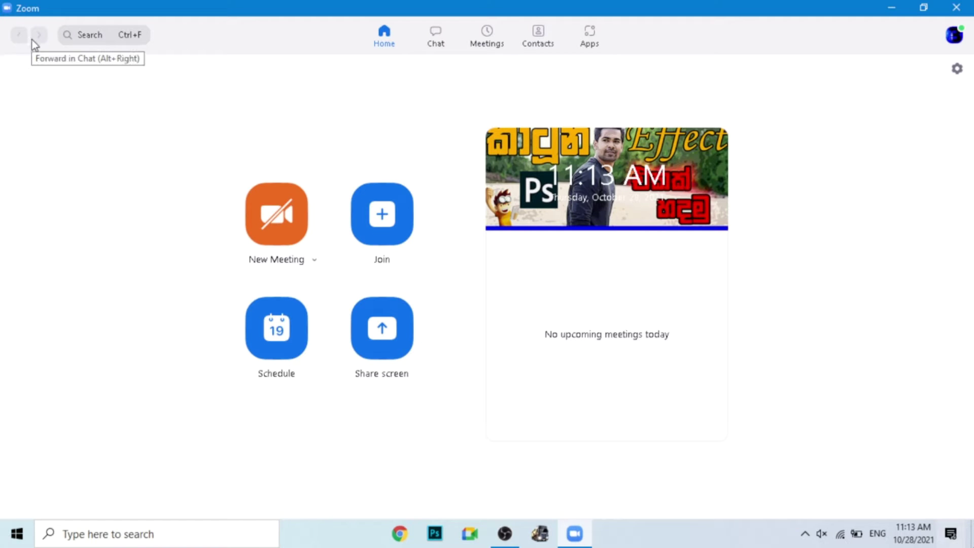
pyautogui.click(98, 37)
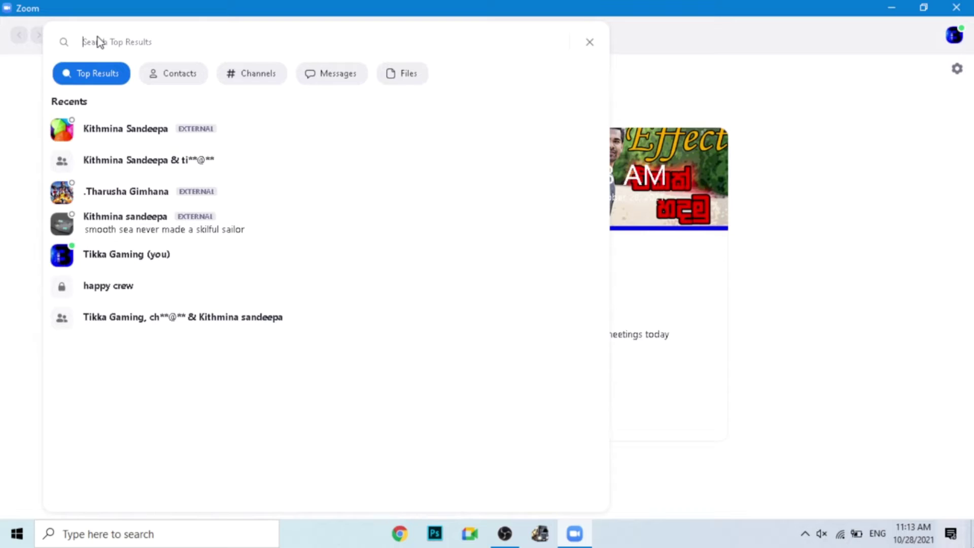
pyautogui.click(14, 197)
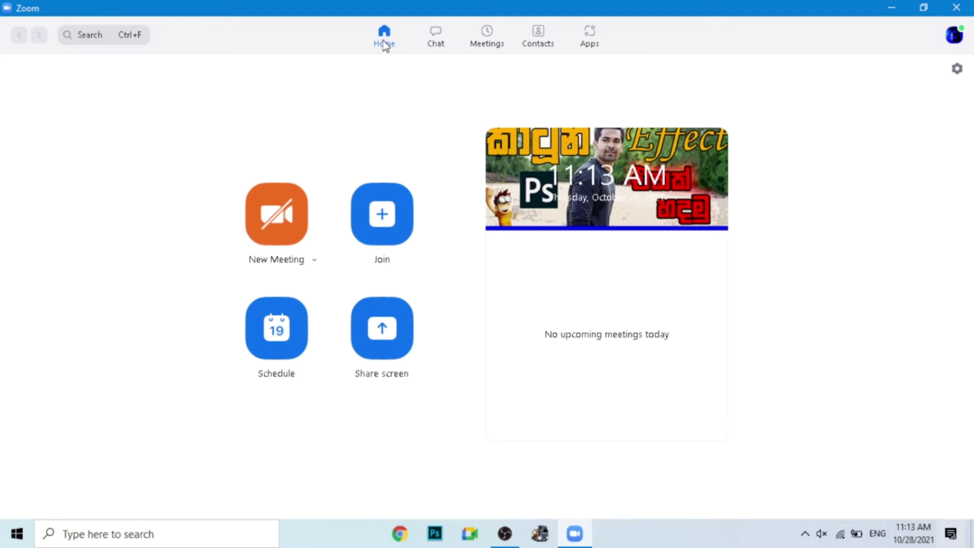
pyautogui.click(442, 37)
pyautogui.click(487, 43)
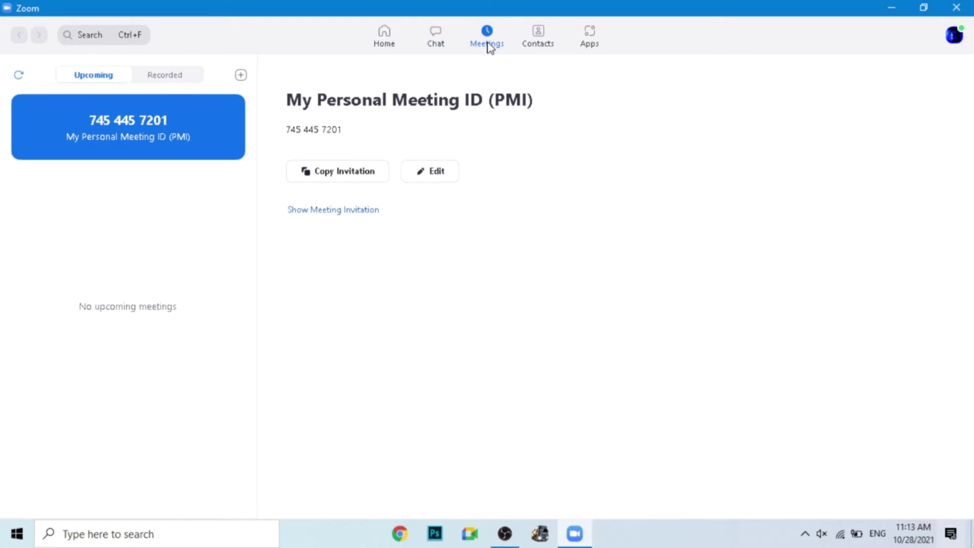
pyautogui.click(537, 43)
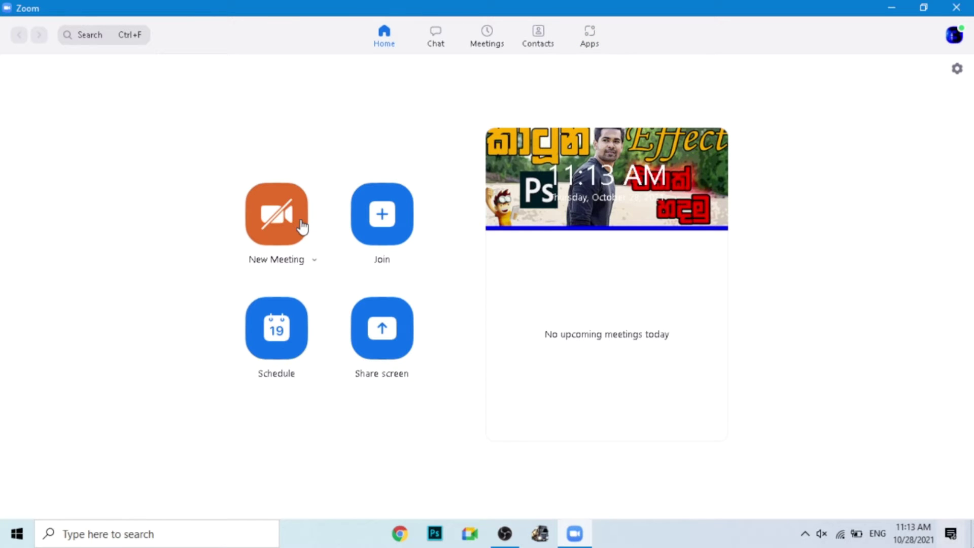
# Start a new meeting with computer audio, mute the microphone, and make it full screen.
pyautogui.click(274, 230)
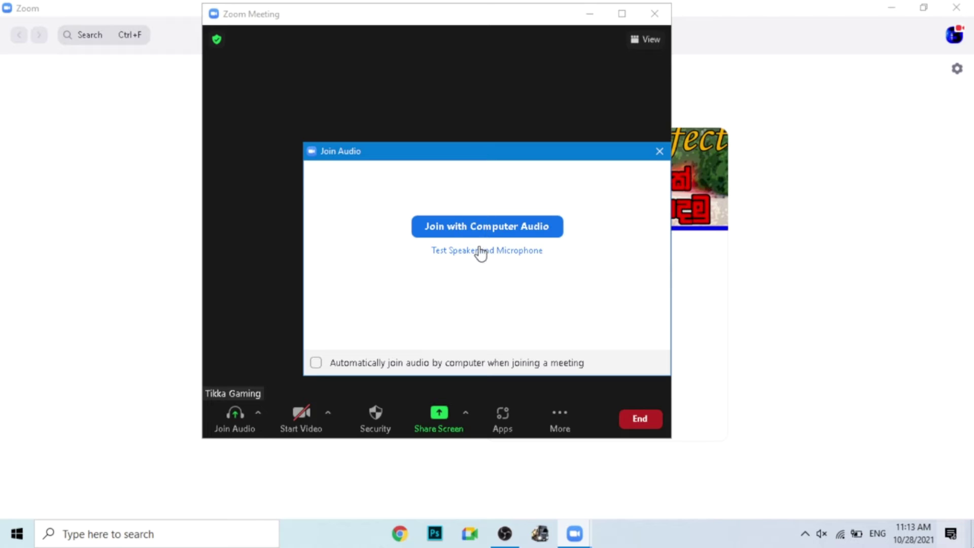
pyautogui.click(473, 230)
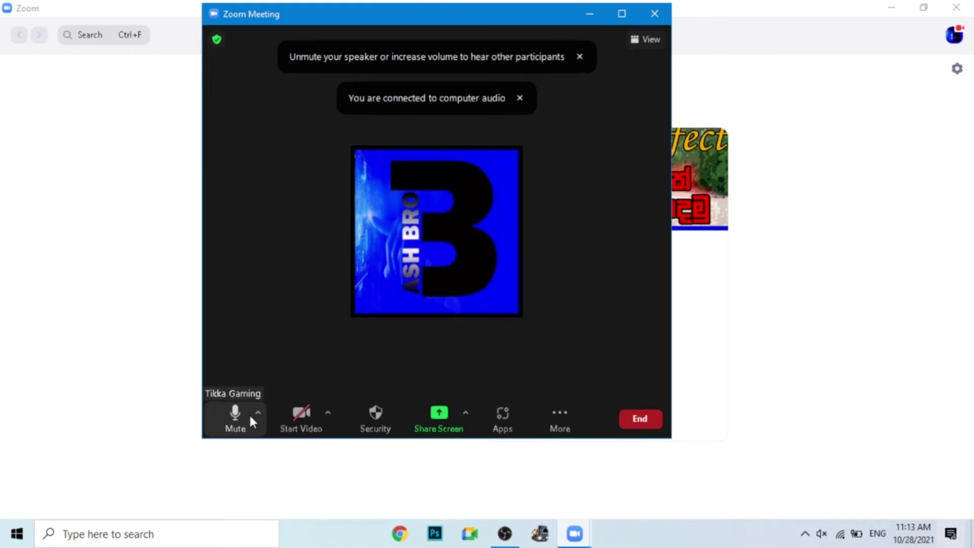
pyautogui.click(241, 415)
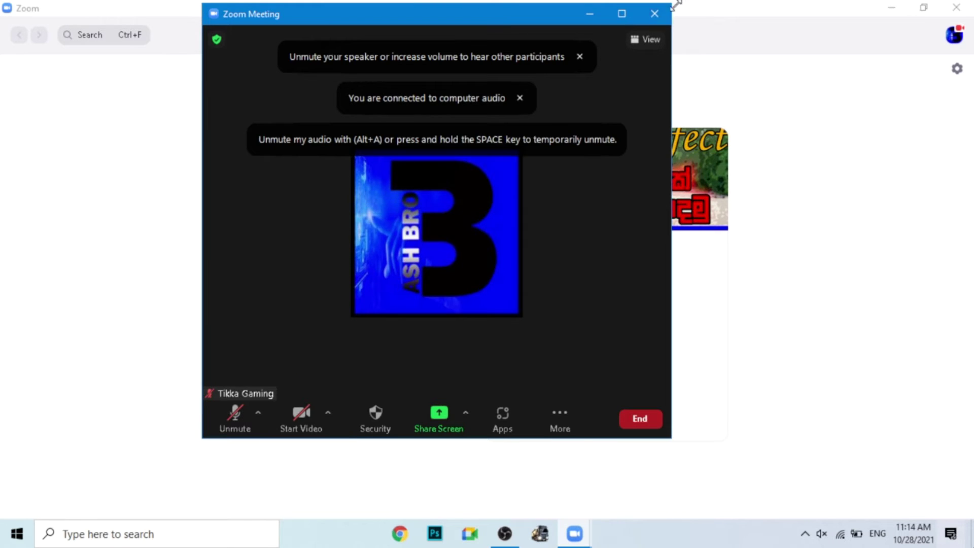
pyautogui.click(629, 15)
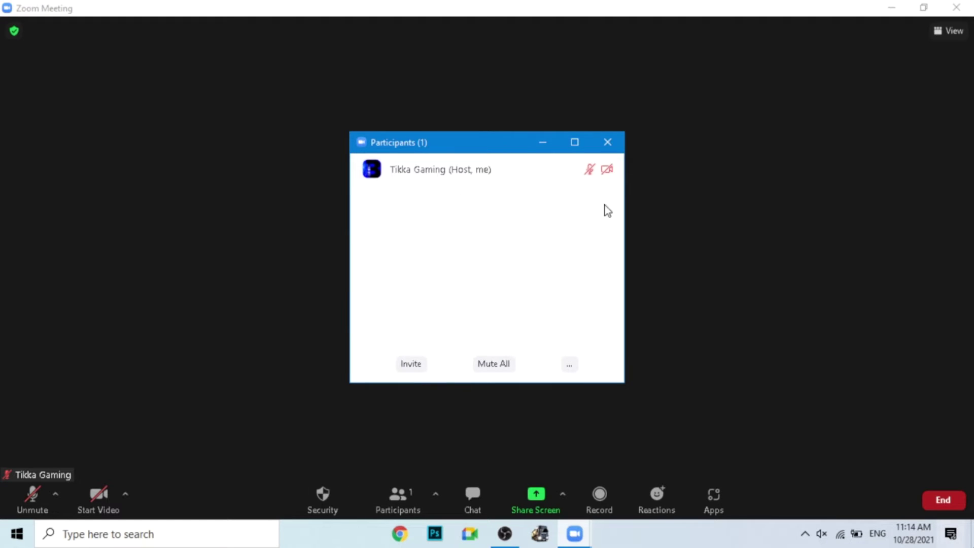
# Invite the first and third contacts to the meeting from the Participants panel.
pyautogui.click(406, 364)
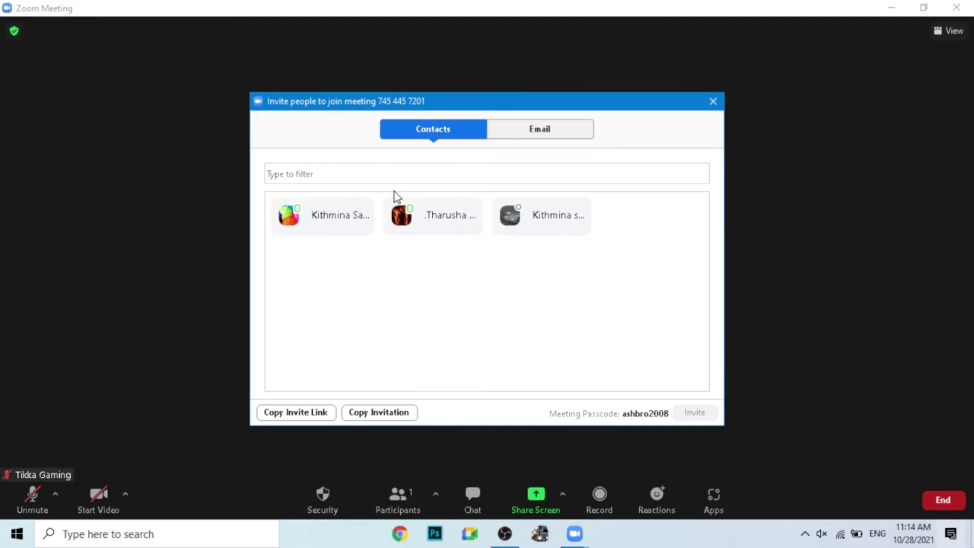
pyautogui.click(354, 209)
pyautogui.click(691, 412)
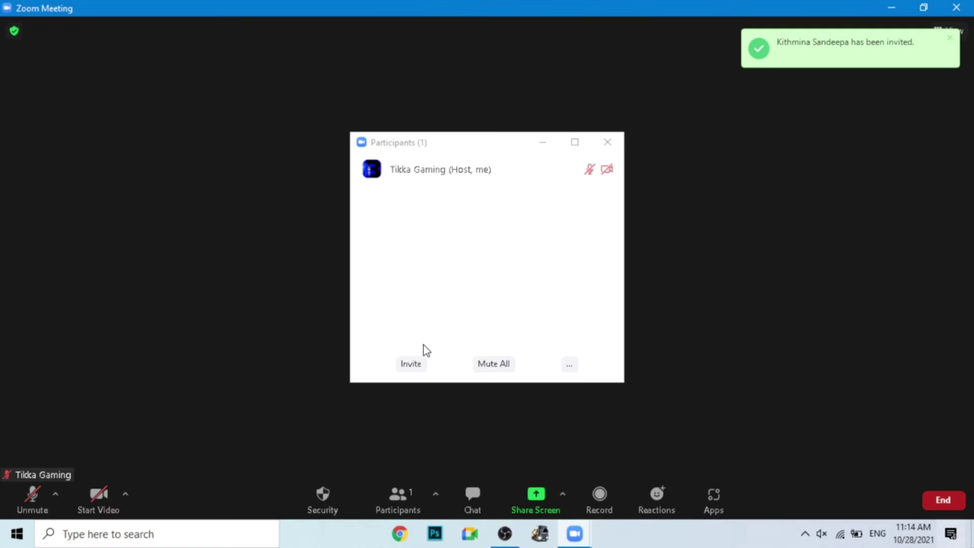
pyautogui.click(412, 366)
pyautogui.click(523, 234)
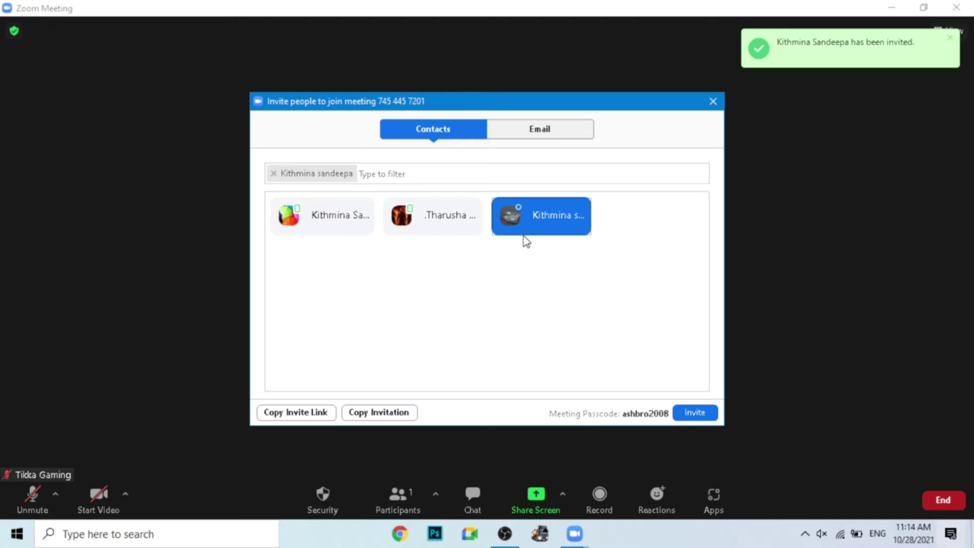
pyautogui.click(698, 413)
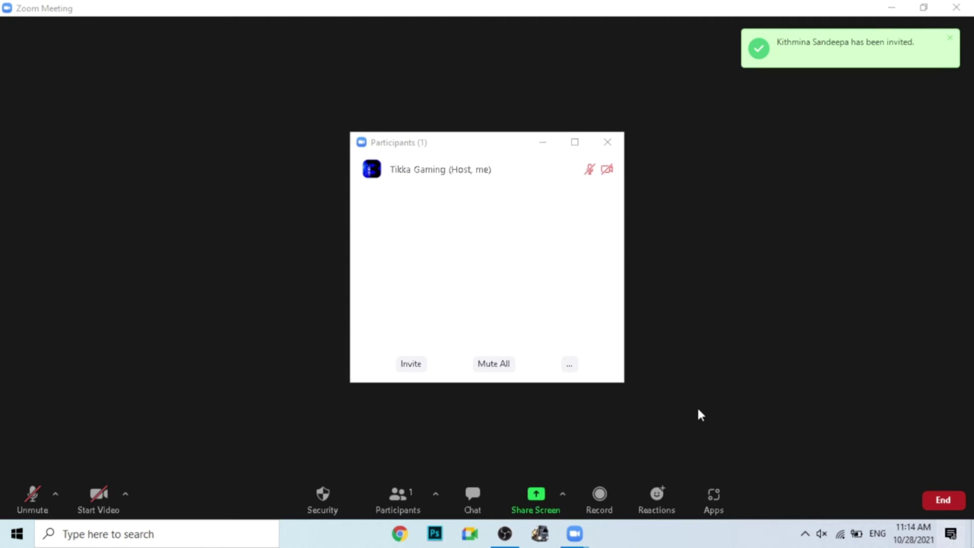
# Close Participants, check the chat's recipient list, then close the meeting chat.
pyautogui.click(610, 146)
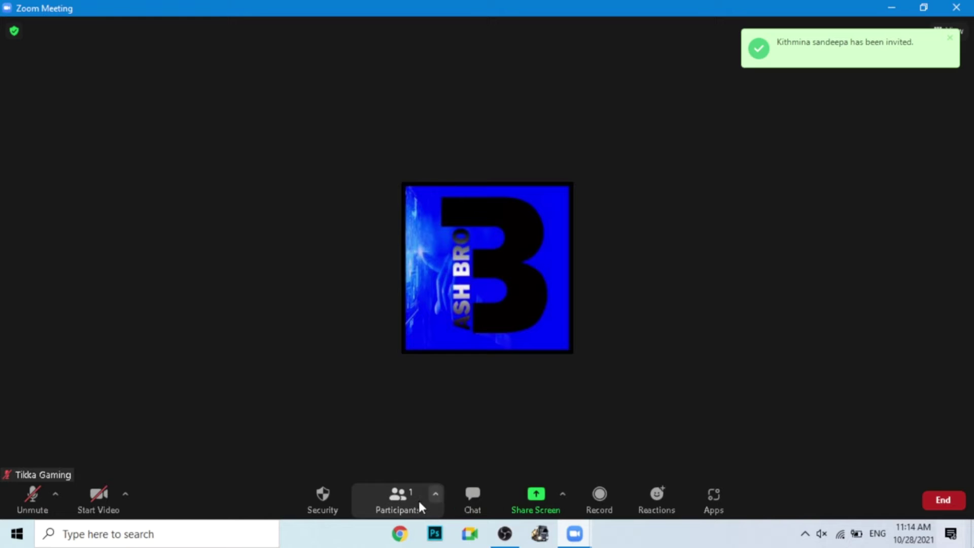
pyautogui.click(472, 496)
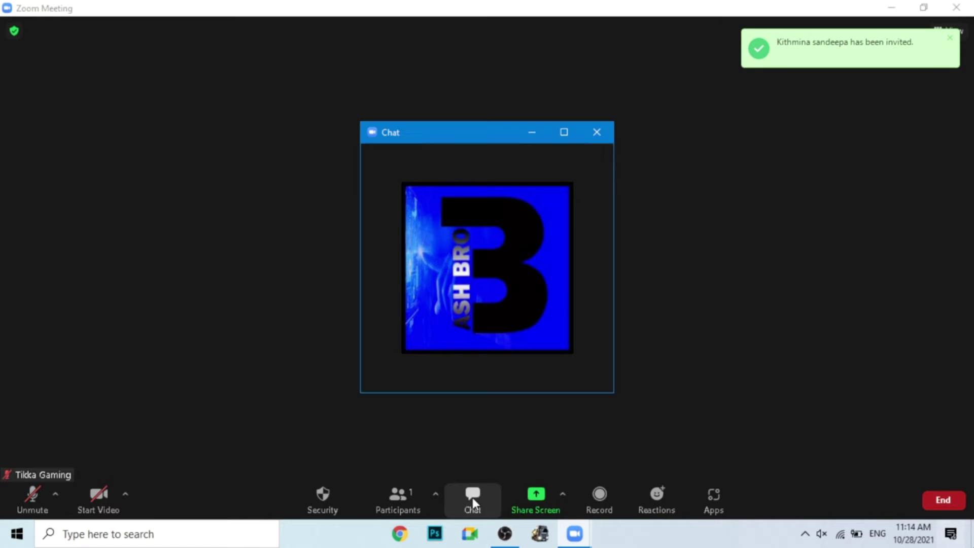
pyautogui.click(428, 325)
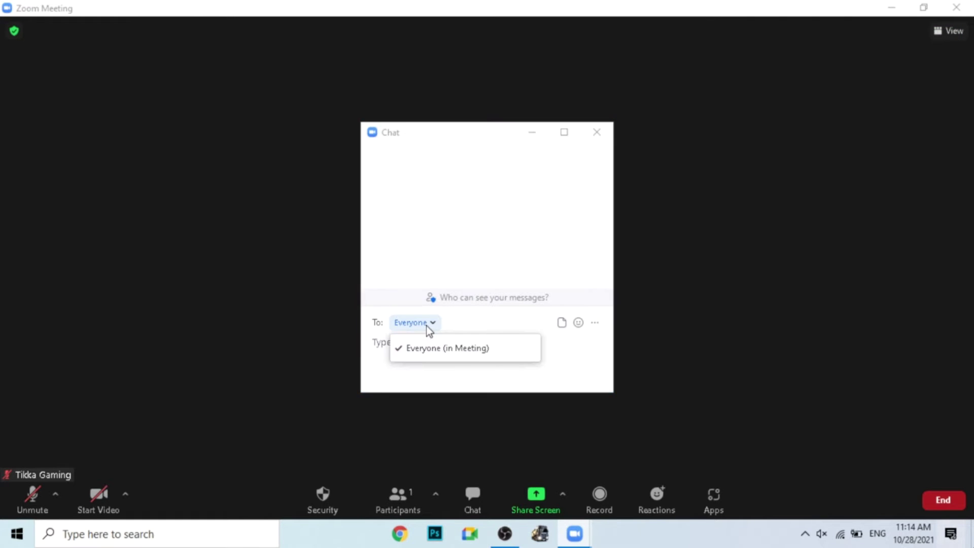
pyautogui.click(606, 133)
pyautogui.click(605, 132)
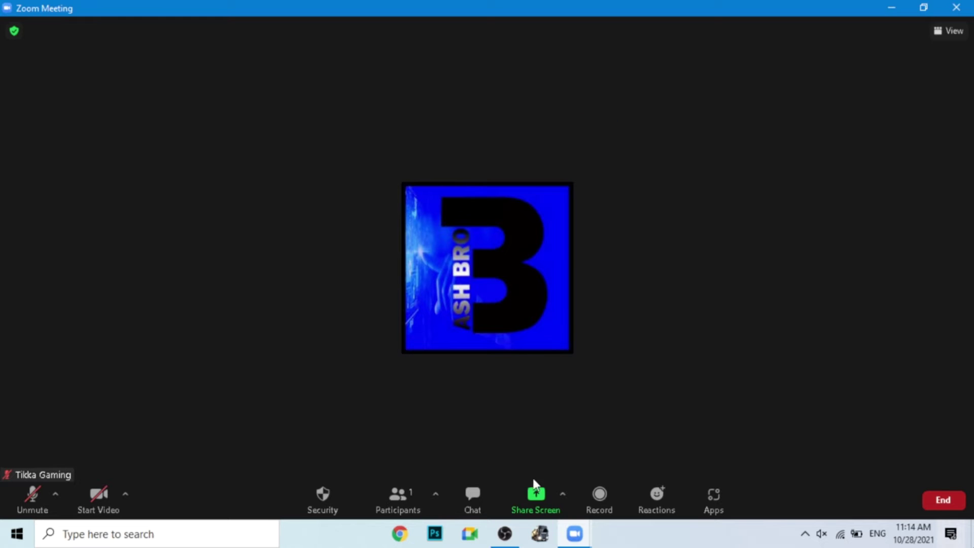
# In the Share Screen picker, view the Advanced and Files tabs and enable Share sound.
pyautogui.click(541, 501)
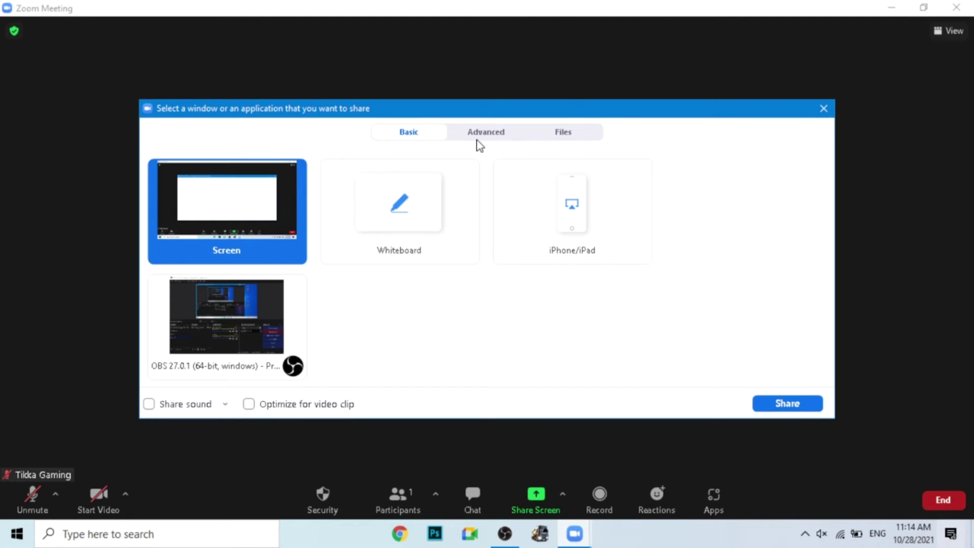
pyautogui.click(472, 135)
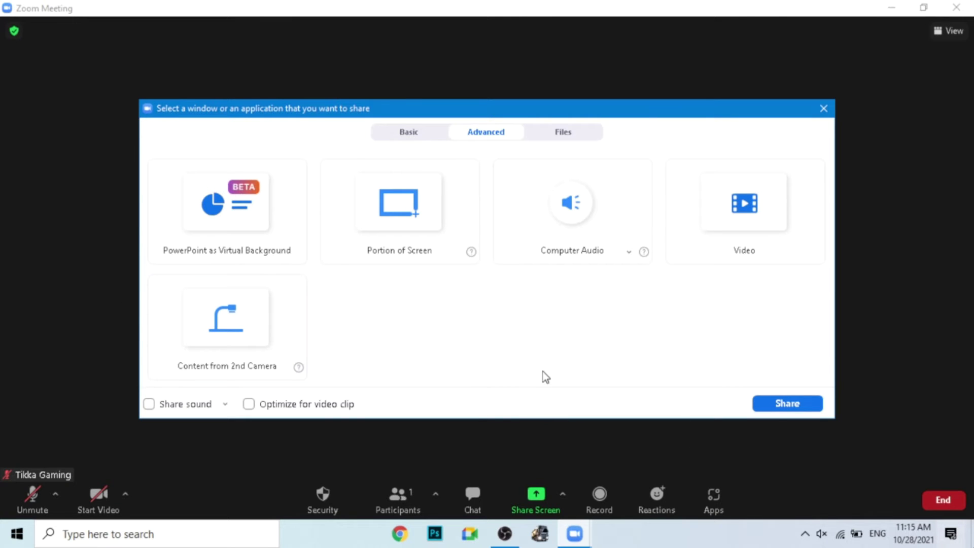
pyautogui.click(557, 139)
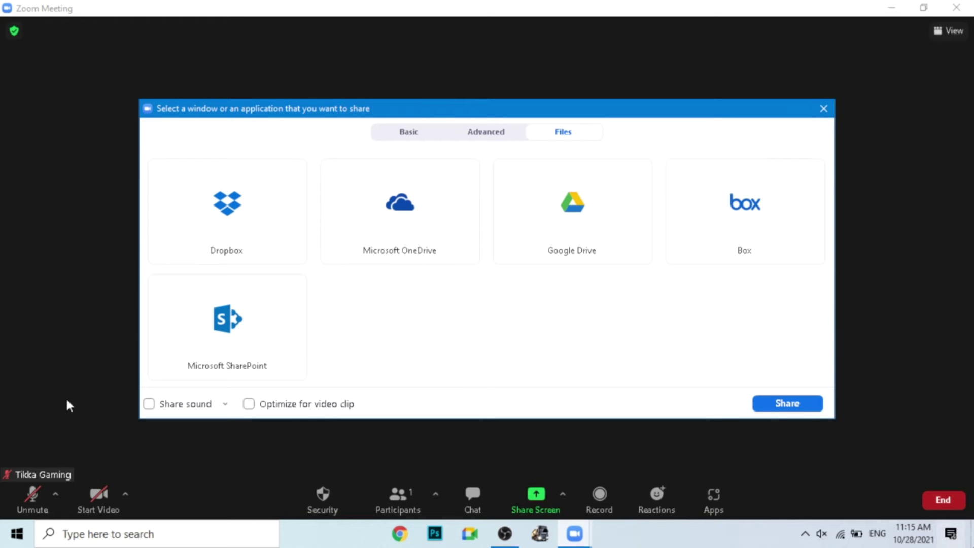
pyautogui.click(159, 405)
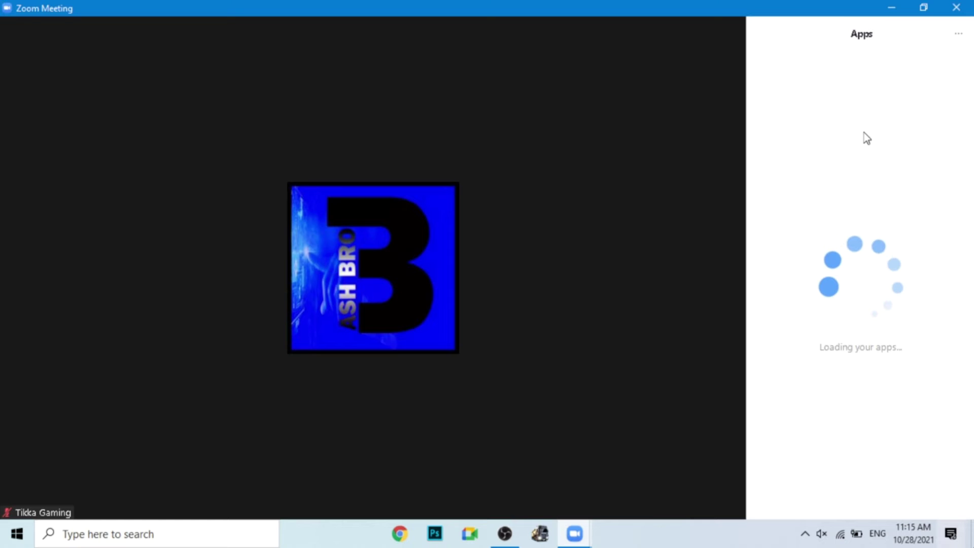
# Close the Apps panel and end the meeting for all participants.
pyautogui.click(957, 34)
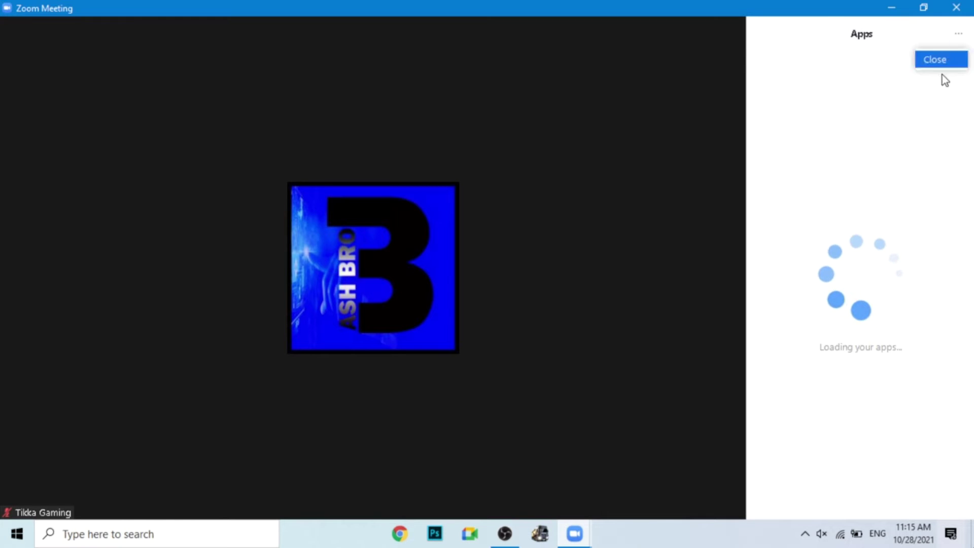
pyautogui.click(943, 60)
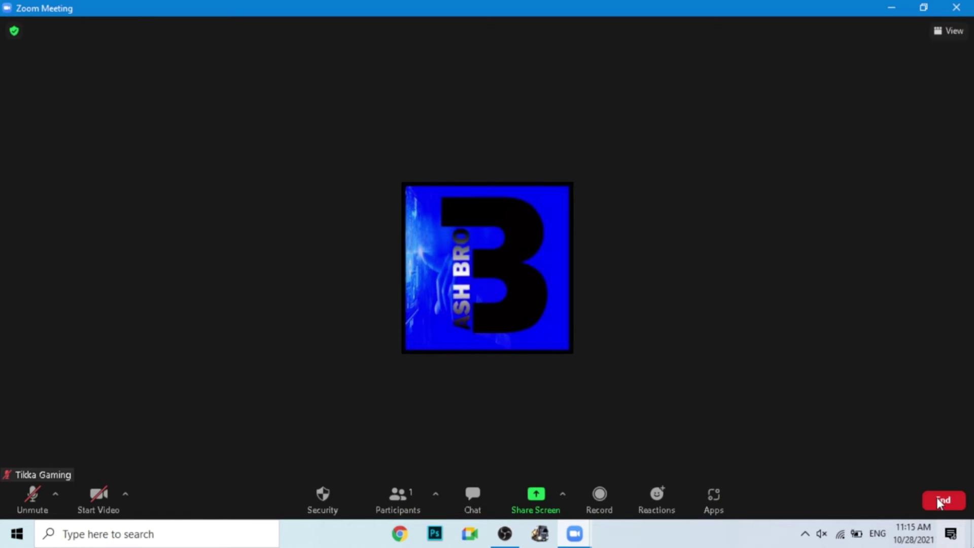
pyautogui.click(942, 500)
pyautogui.click(887, 431)
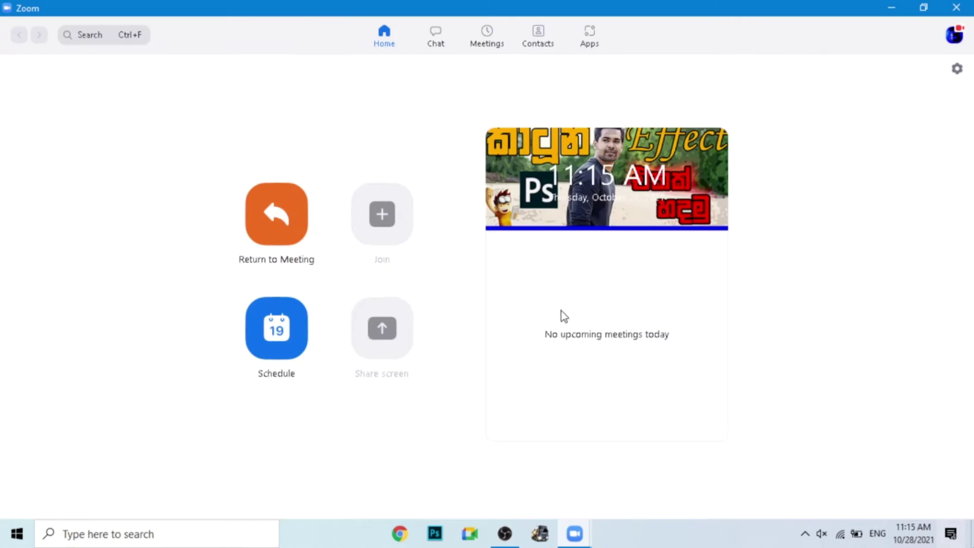
pyautogui.click(266, 340)
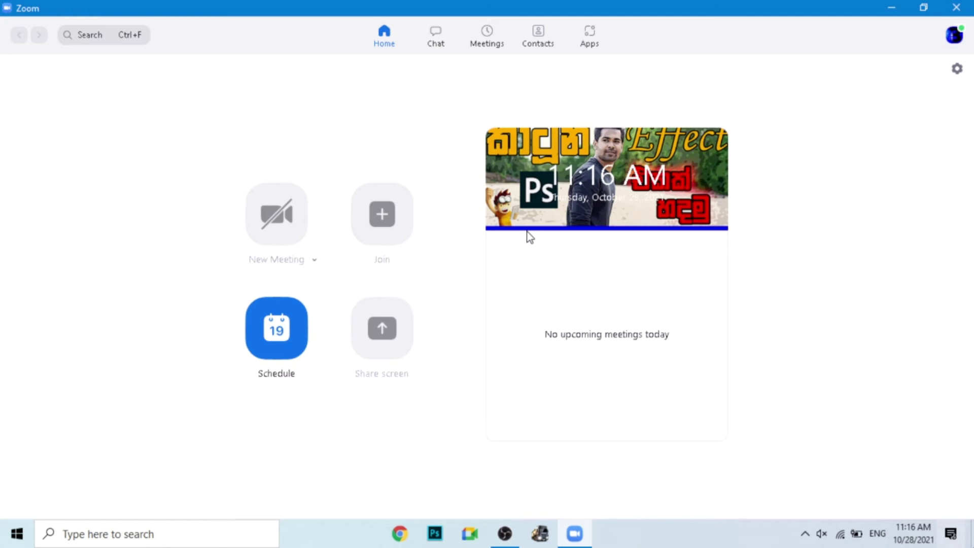
pyautogui.moveTo(562, 531)
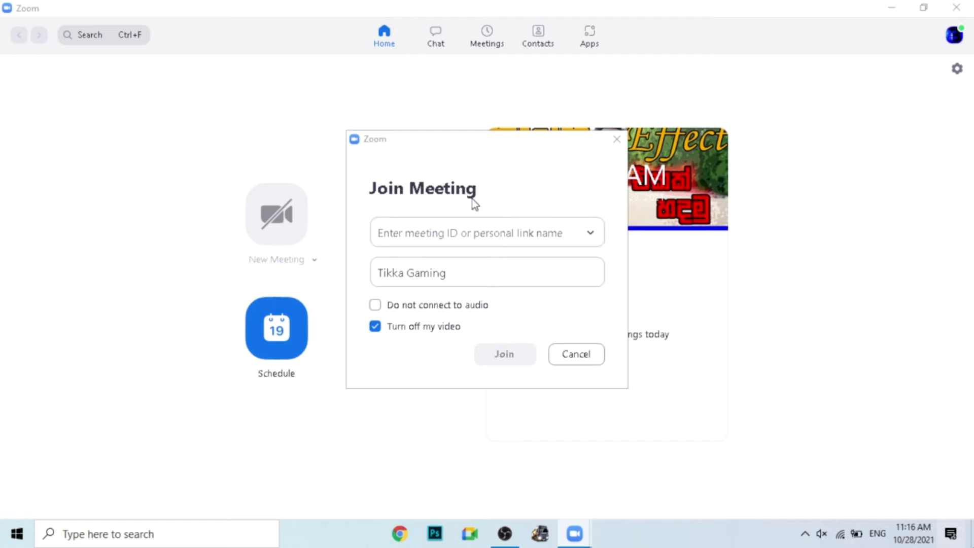
pyautogui.click(437, 234)
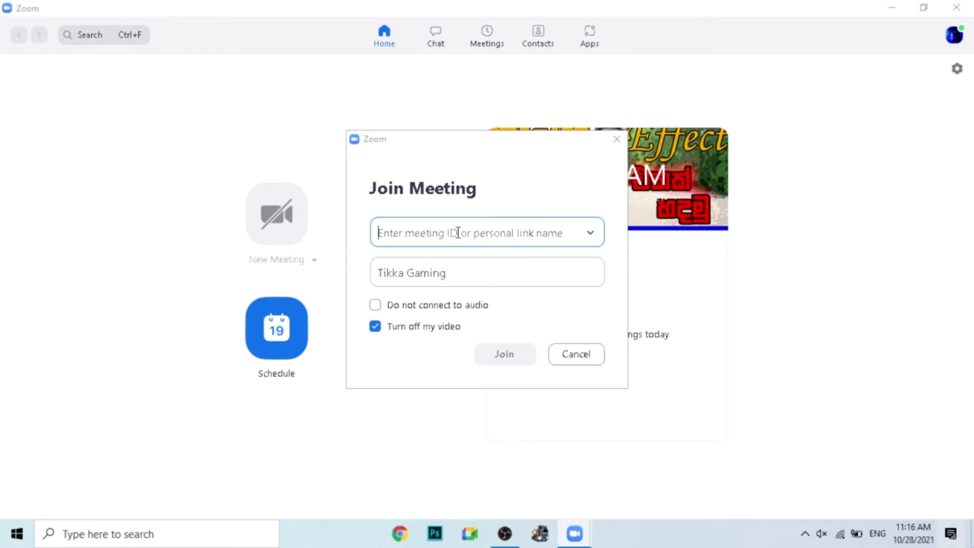
pyautogui.click(471, 279)
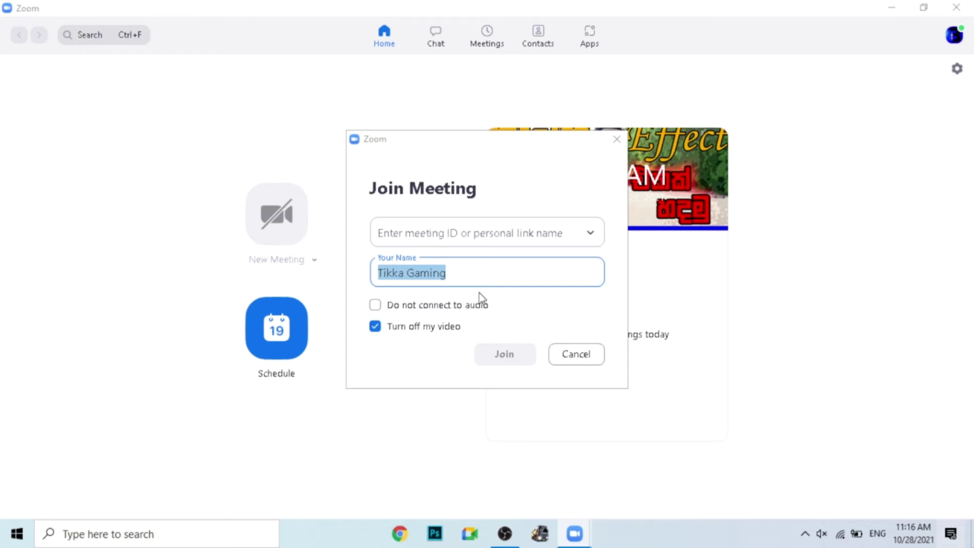
pyautogui.click(502, 351)
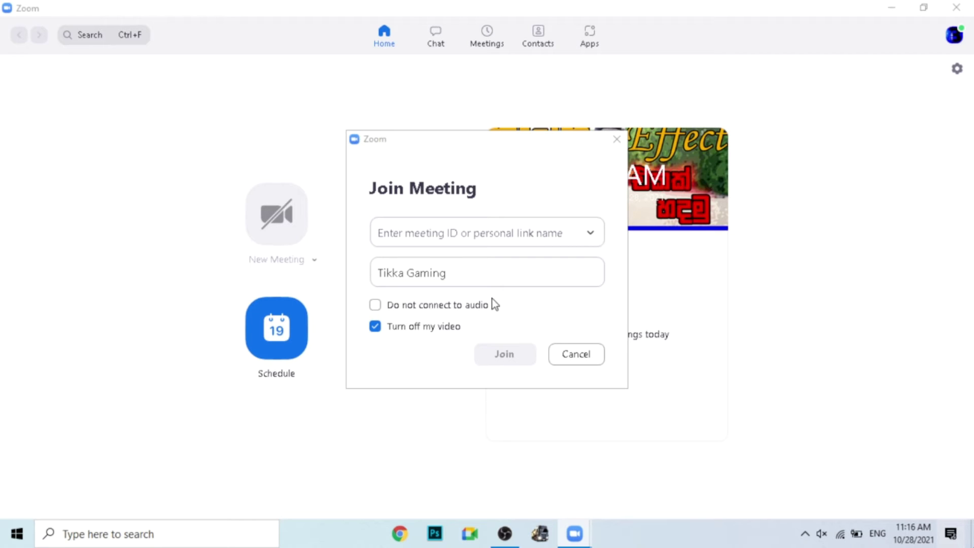
pyautogui.click(590, 233)
pyautogui.click(510, 269)
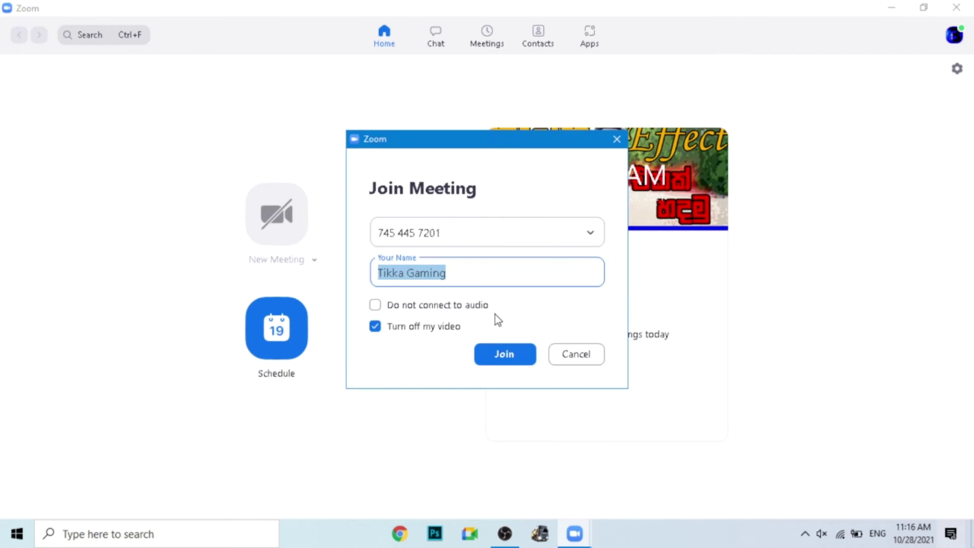
pyautogui.click(498, 350)
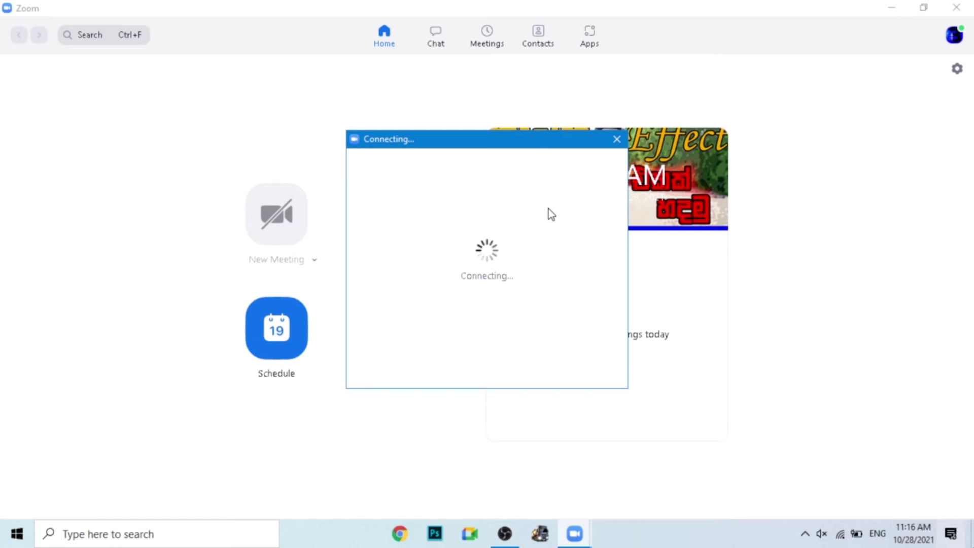
pyautogui.click(615, 141)
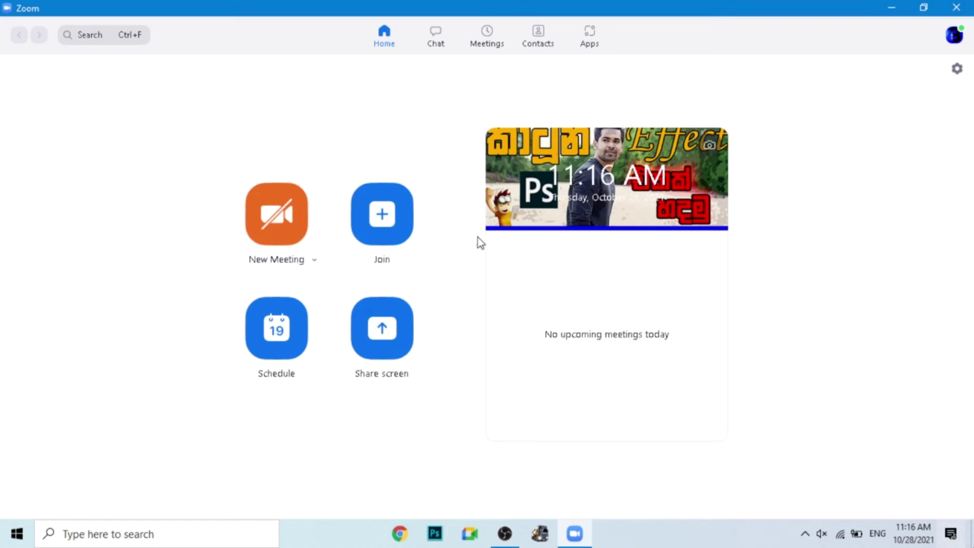
pyautogui.click(271, 321)
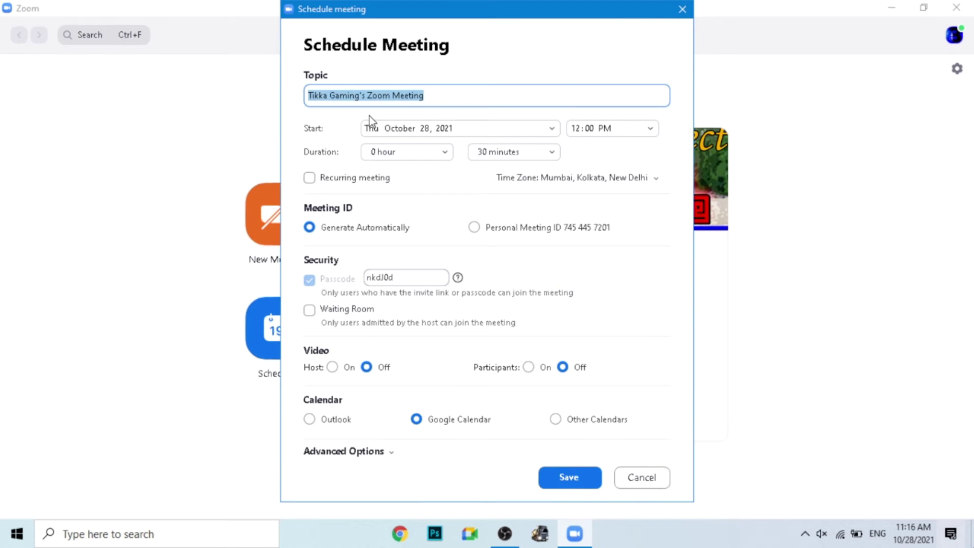
# Review the date, start time and duration, keeping October 28 and 0 hours 30 minutes.
pyautogui.click(461, 135)
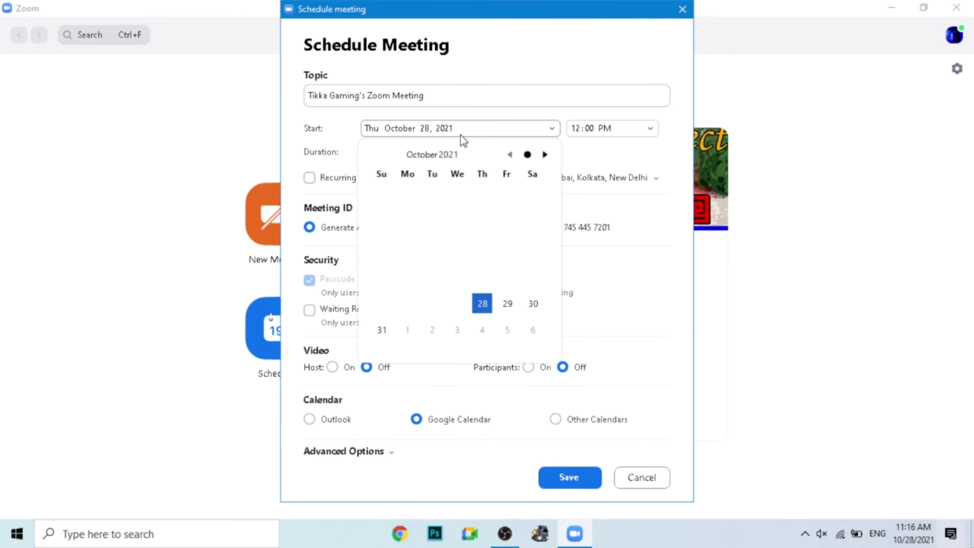
pyautogui.click(463, 135)
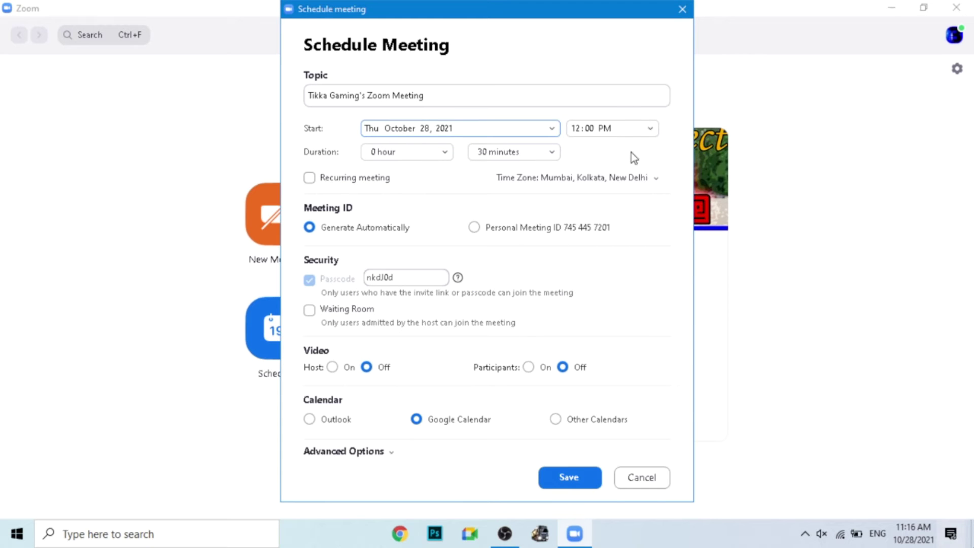
pyautogui.click(628, 130)
pyautogui.click(628, 130)
pyautogui.click(443, 154)
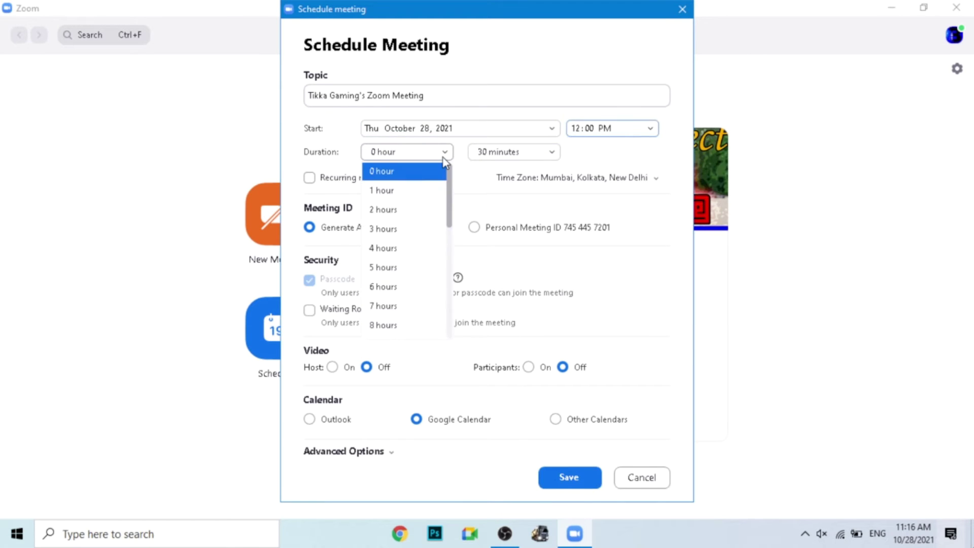
pyautogui.click(550, 152)
pyautogui.click(549, 152)
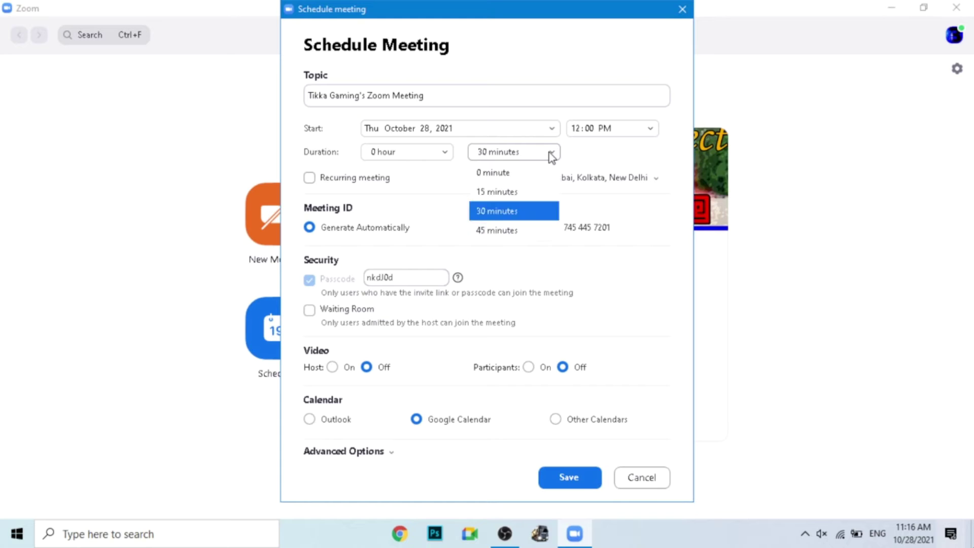
pyautogui.click(549, 152)
pyautogui.click(385, 152)
pyautogui.click(398, 155)
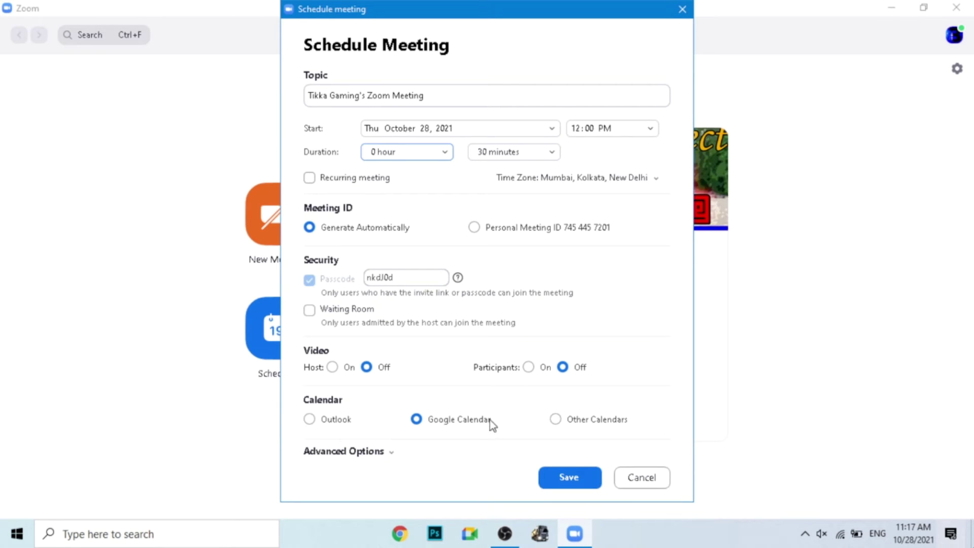
# Turn host and participant video off, allow participants to join anytime, and save the meeting.
pyautogui.click(332, 368)
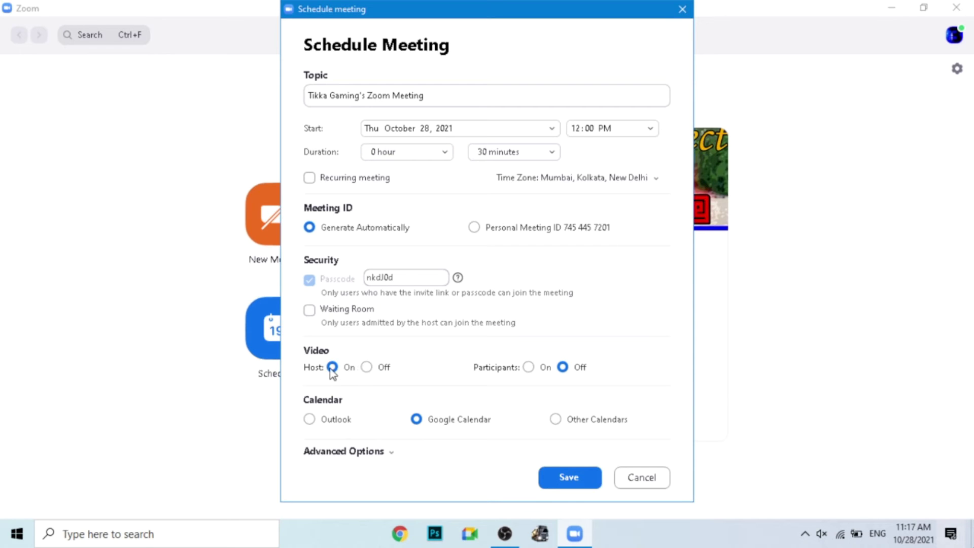
pyautogui.click(366, 368)
pyautogui.click(576, 373)
pyautogui.click(370, 453)
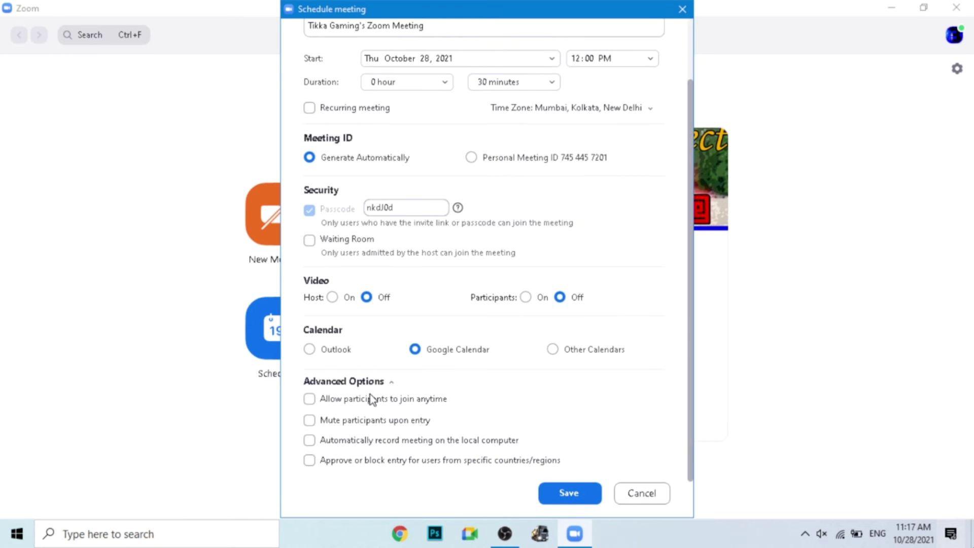
pyautogui.click(322, 398)
pyautogui.scroll(3, 527, 480)
pyautogui.click(558, 493)
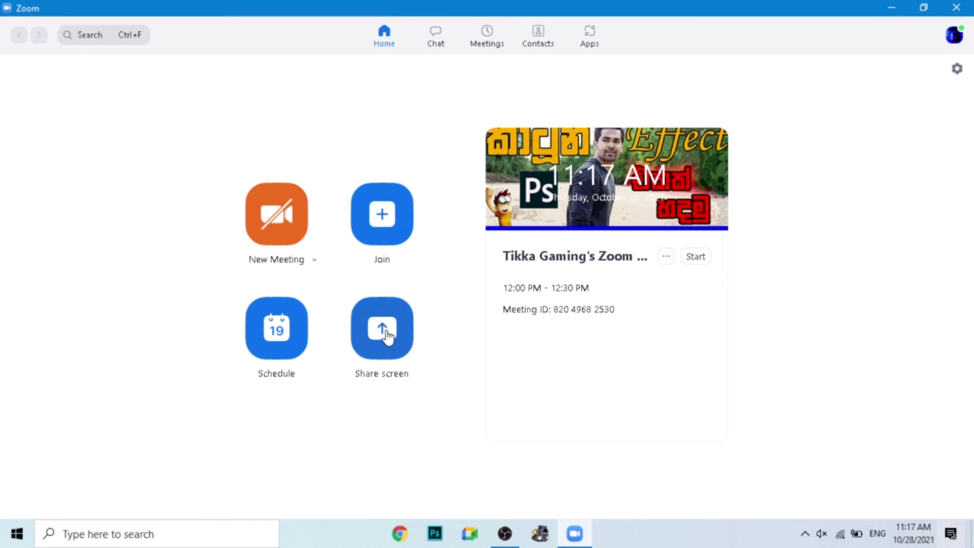
pyautogui.click(383, 330)
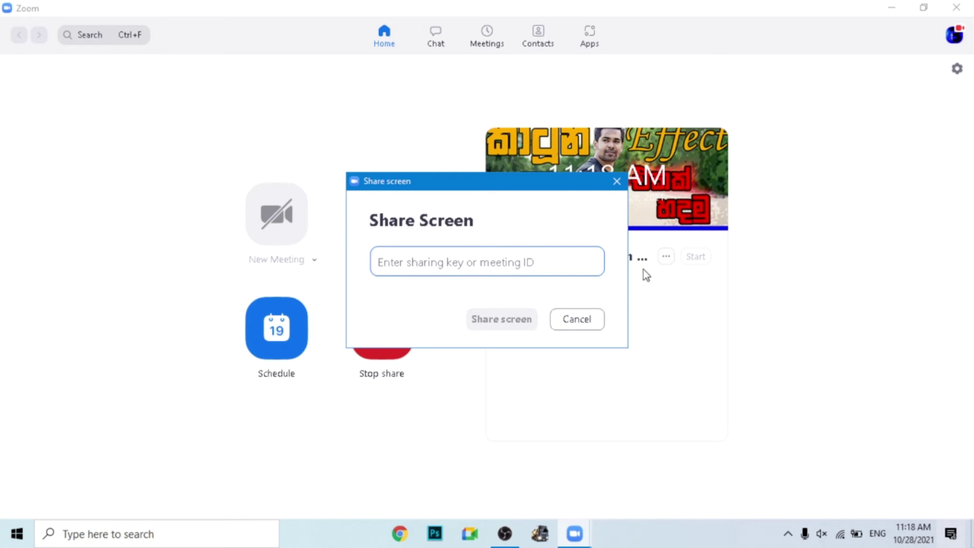
pyautogui.click(599, 319)
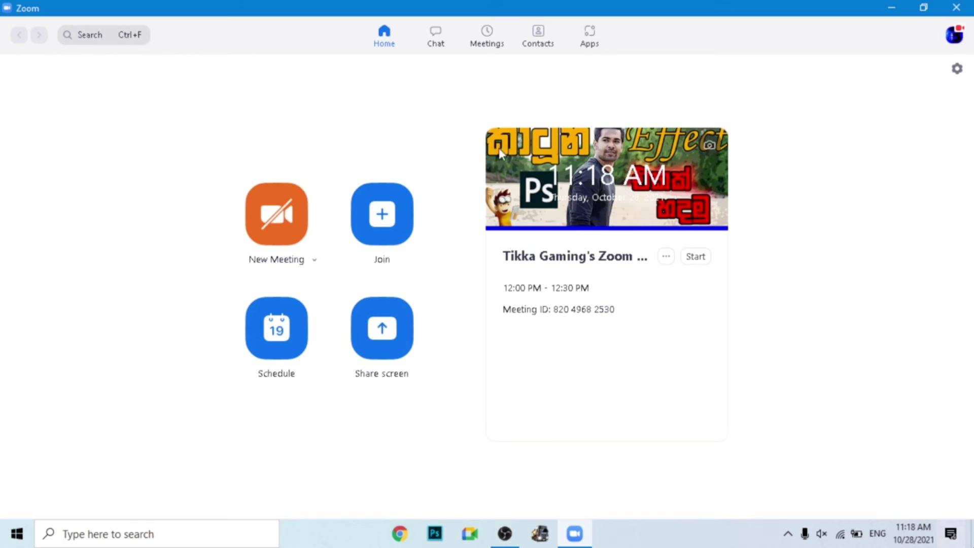
# Browse the Chat tab and open the alert-marked conversation, dismissing the profile-photo tip.
pyautogui.click(435, 43)
pyautogui.click(482, 45)
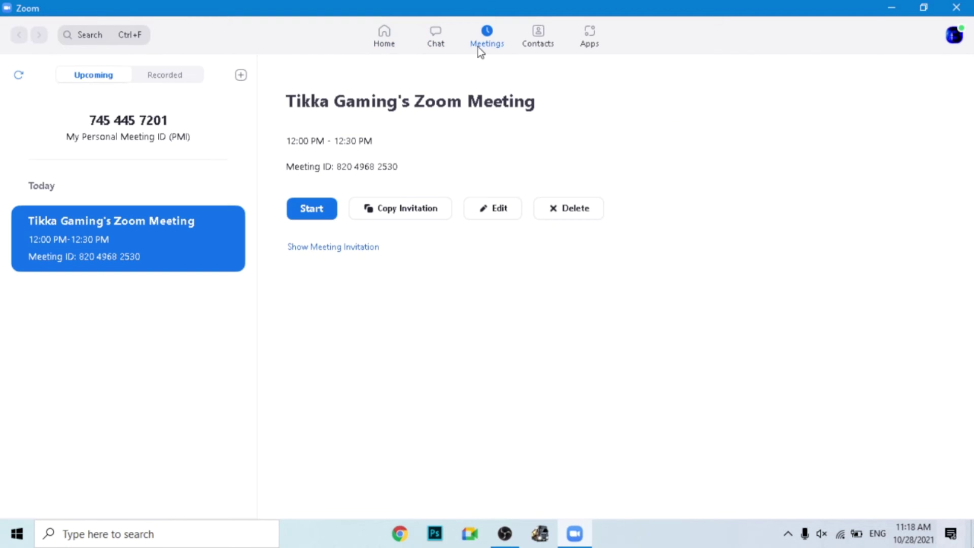
pyautogui.click(441, 45)
pyautogui.click(46, 246)
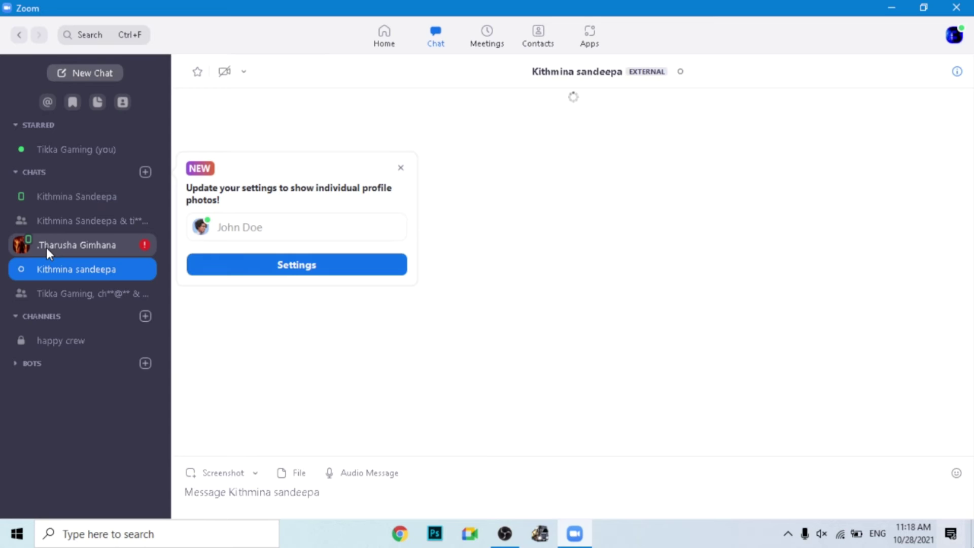
pyautogui.click(399, 169)
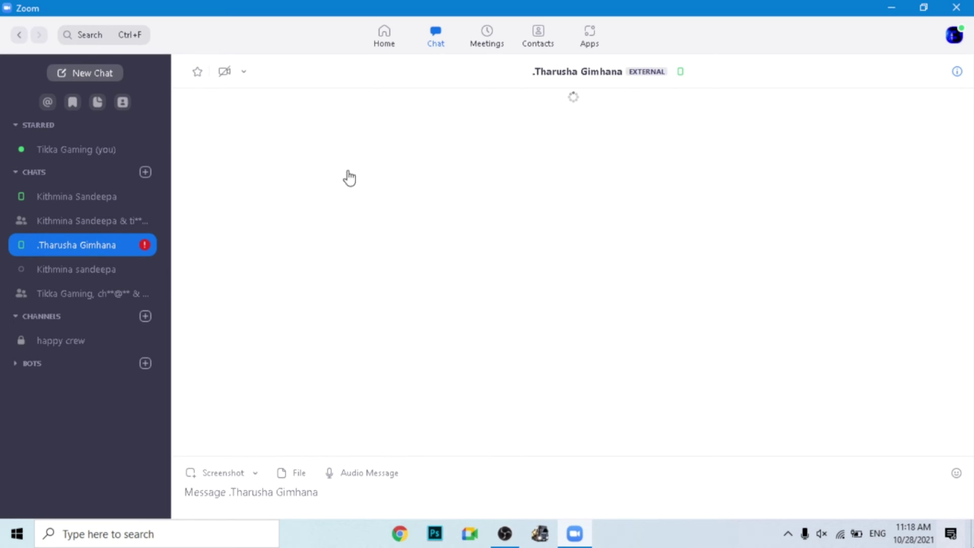
# Look at New Chat and Contact Requests, start a chat with the accepted contact, then view Meetings.
pyautogui.click(81, 71)
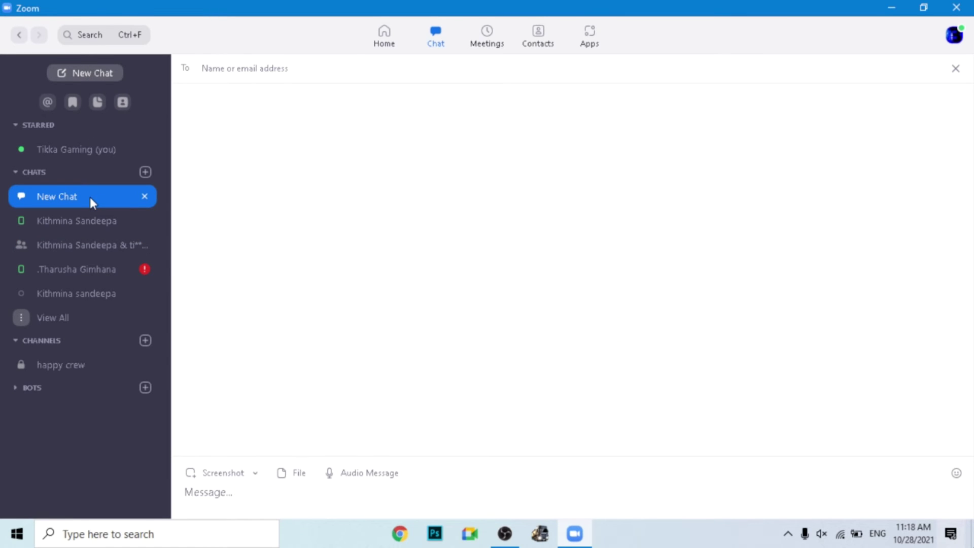
pyautogui.click(122, 104)
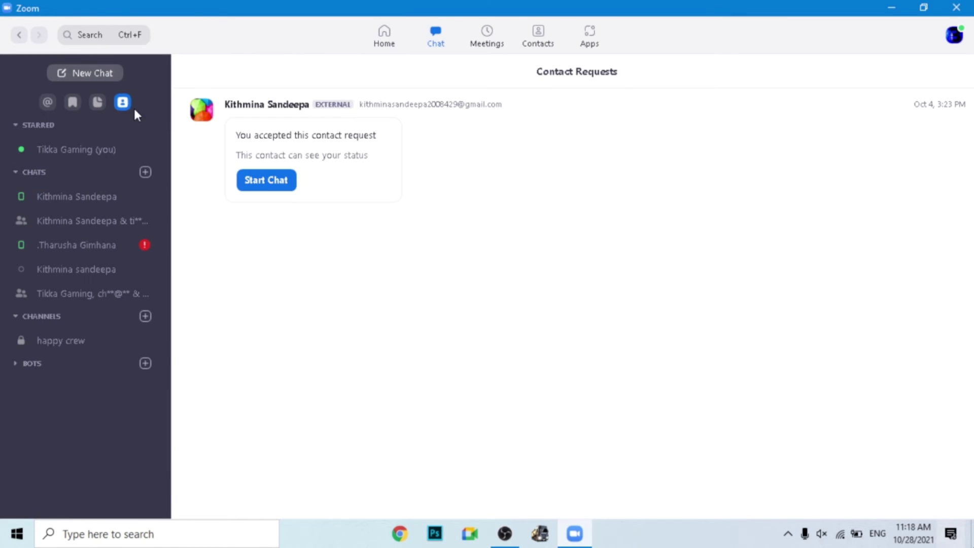
pyautogui.click(241, 183)
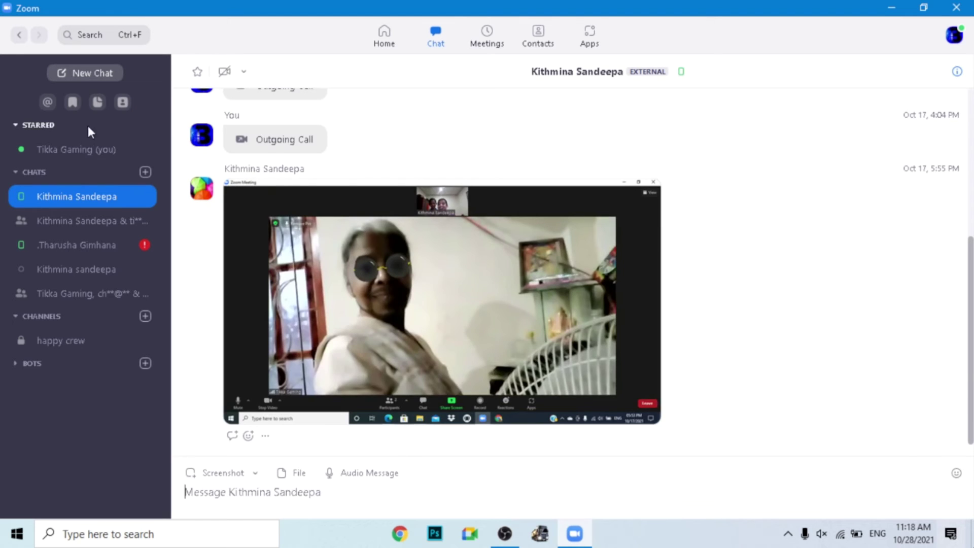
pyautogui.click(89, 244)
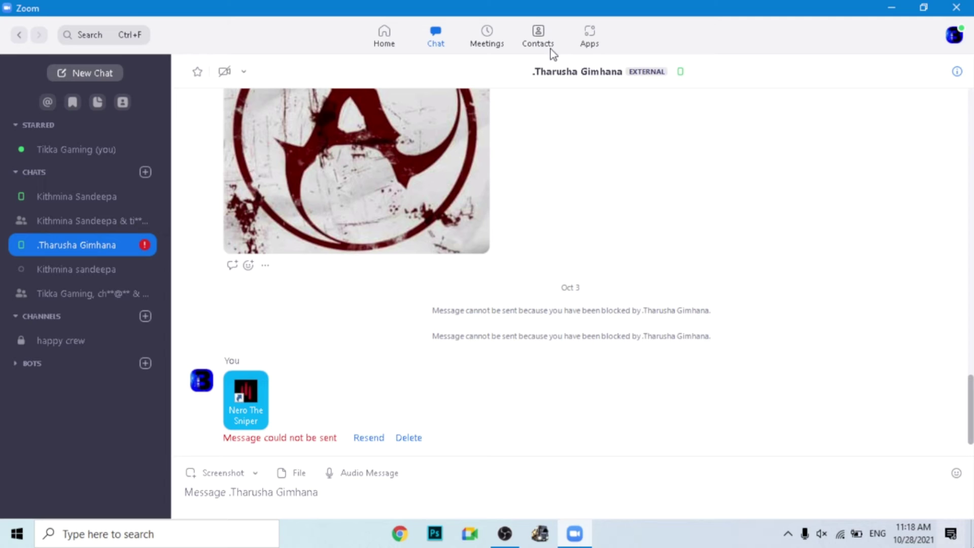
pyautogui.click(483, 49)
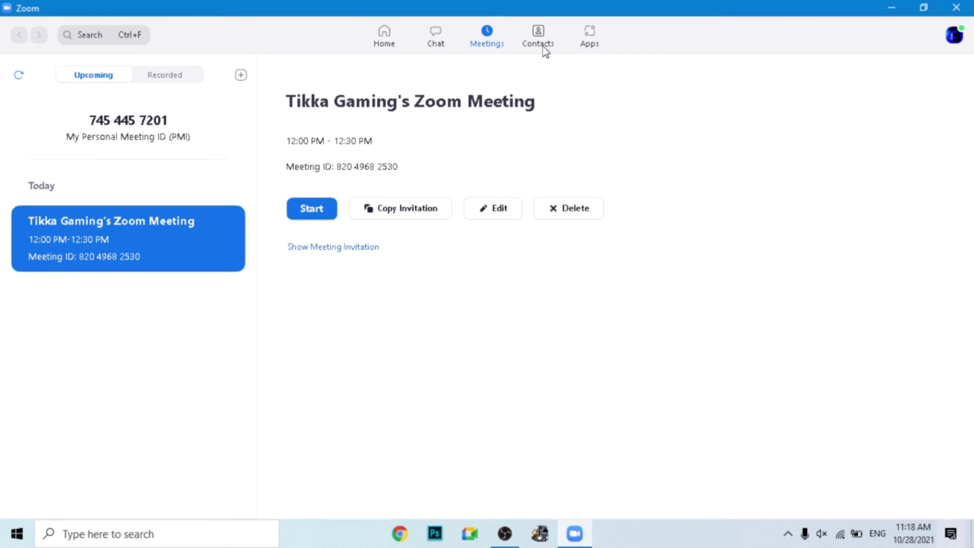
# View recorded meetings, then browse contact profiles and the Bots group in Contacts.
pyautogui.click(180, 79)
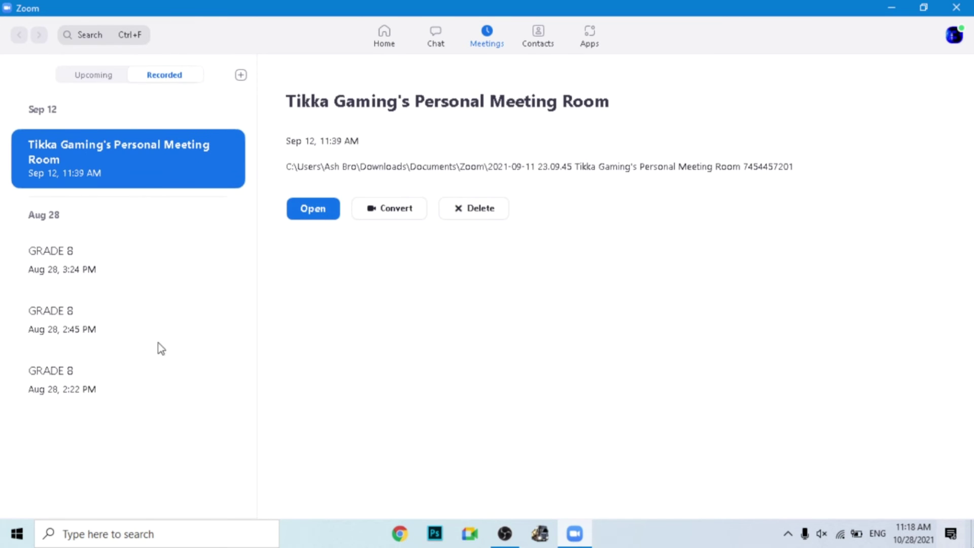
pyautogui.click(543, 39)
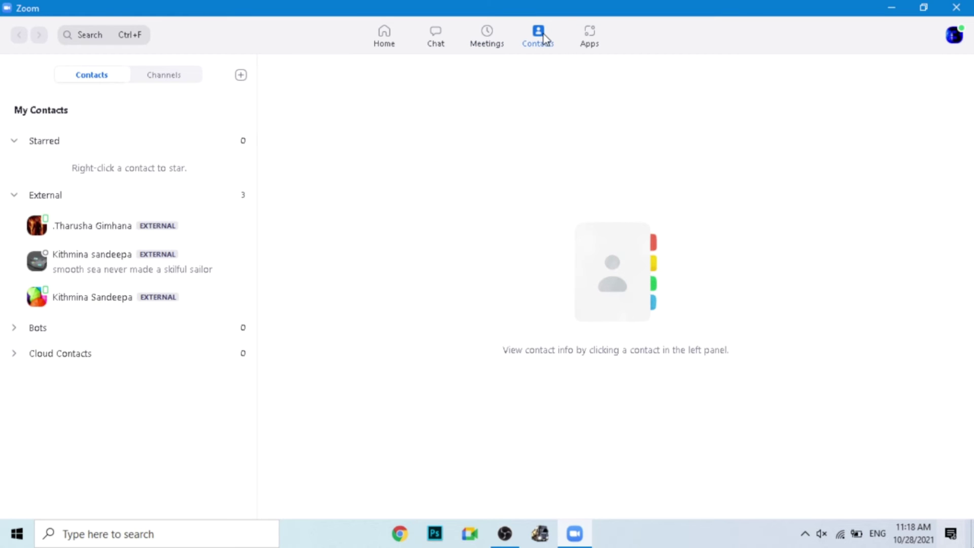
pyautogui.click(147, 273)
pyautogui.click(112, 318)
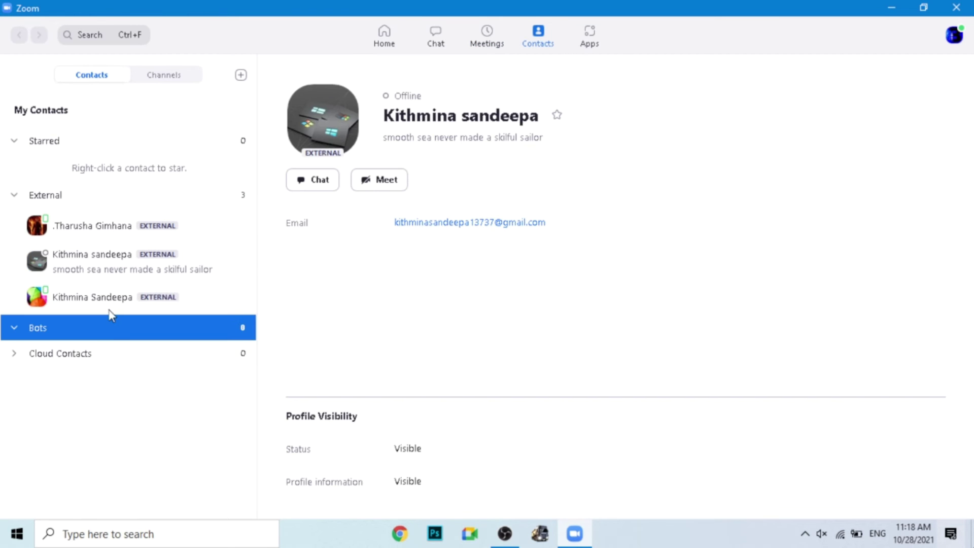
pyautogui.click(95, 289)
pyautogui.click(101, 226)
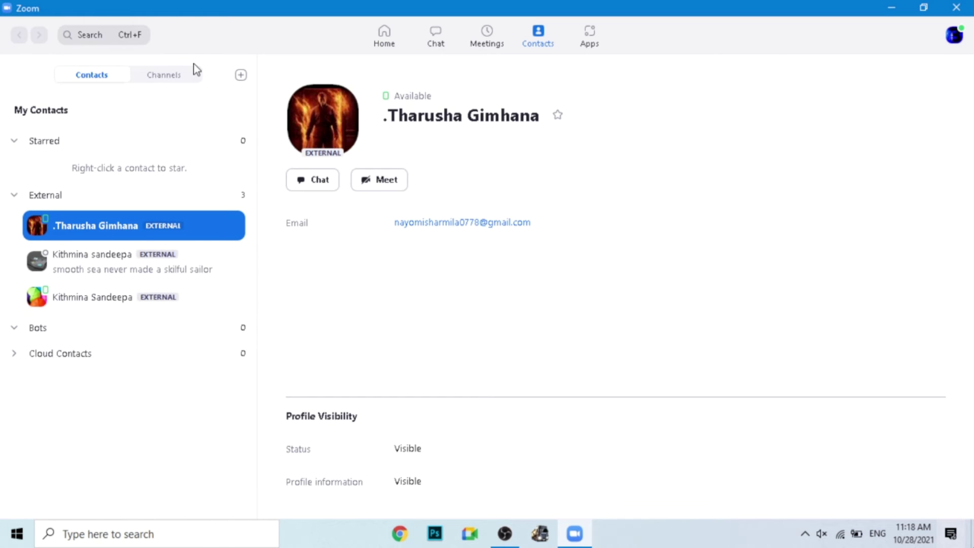
# Open and cancel the Invite a Zoom Contact dialog, then switch to the Apps page.
pyautogui.click(241, 75)
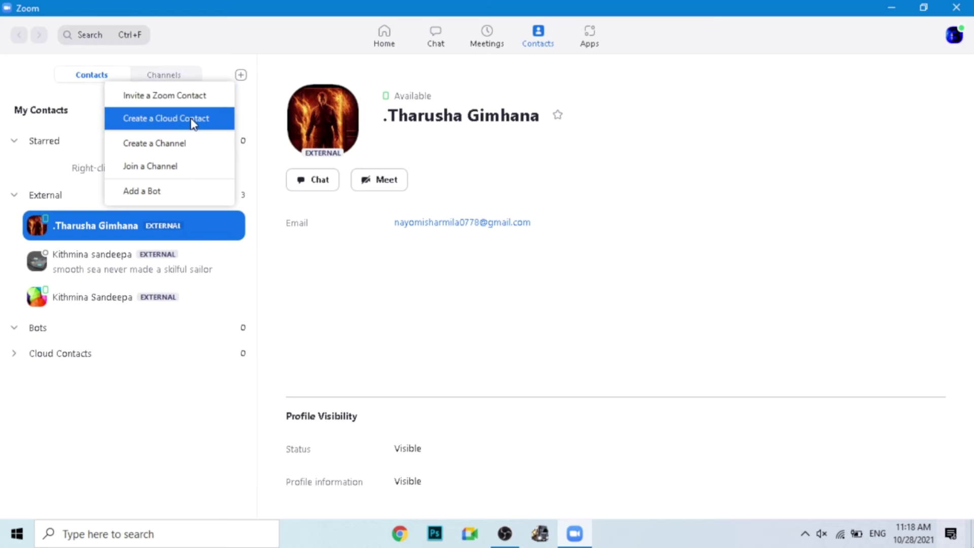
pyautogui.click(176, 96)
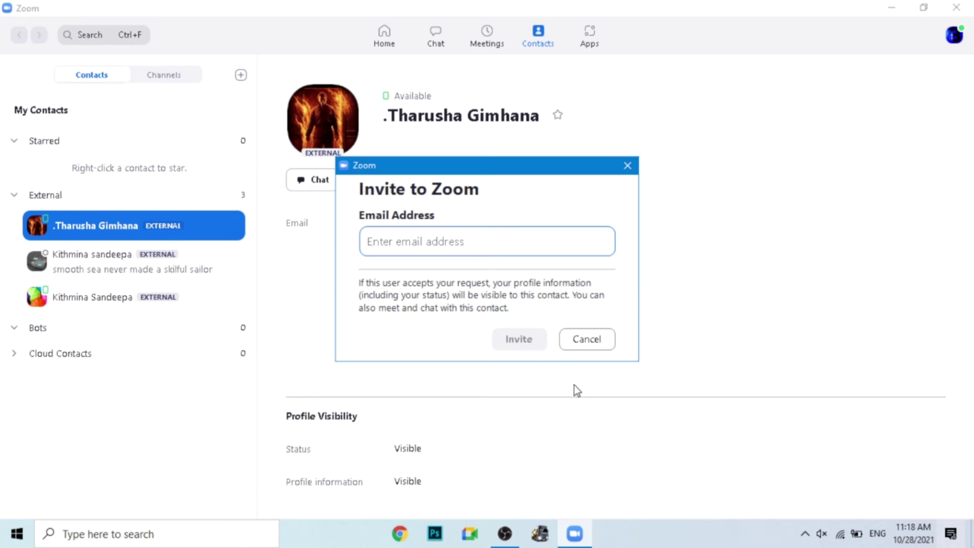
pyautogui.click(596, 346)
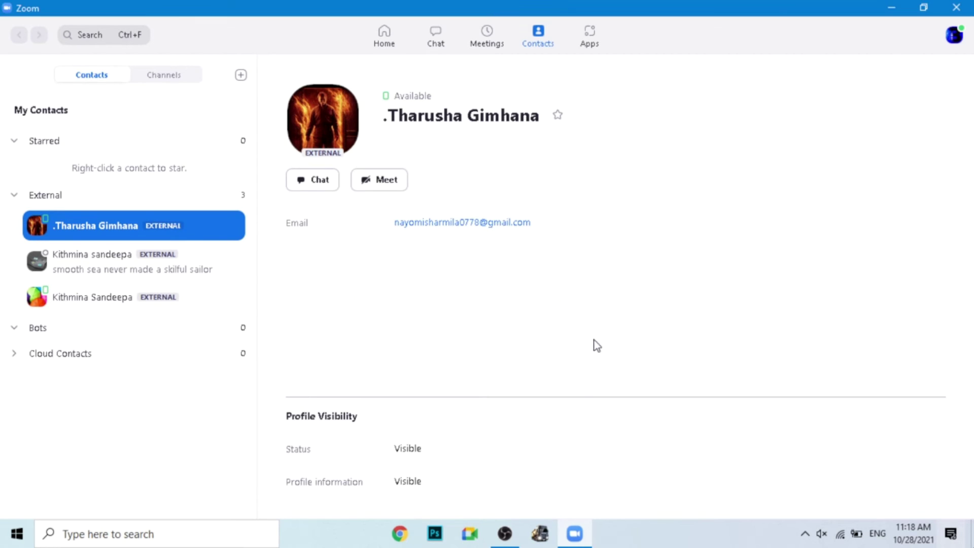
pyautogui.click(581, 37)
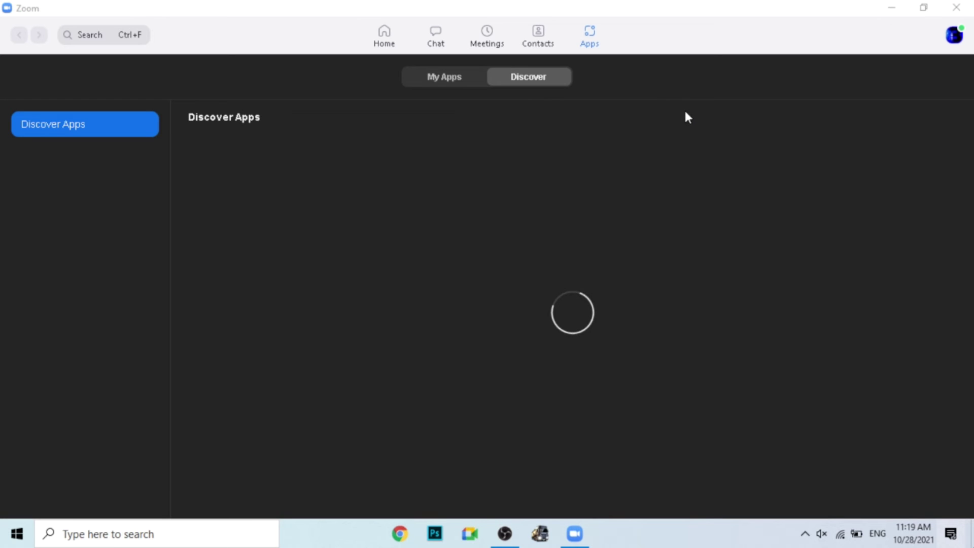
# From Home, check for updates, find version 5.8.3 available, and cancel installing it.
pyautogui.click(398, 36)
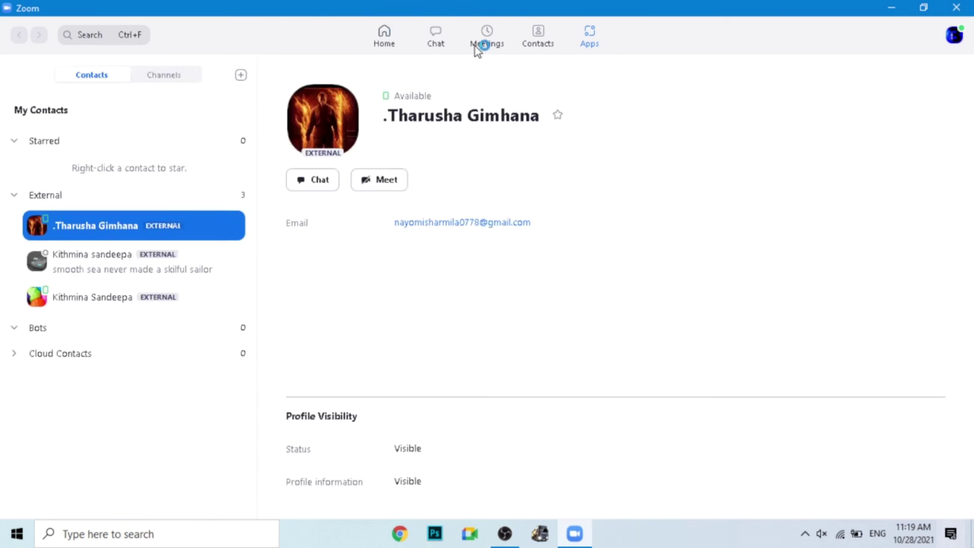
pyautogui.click(955, 35)
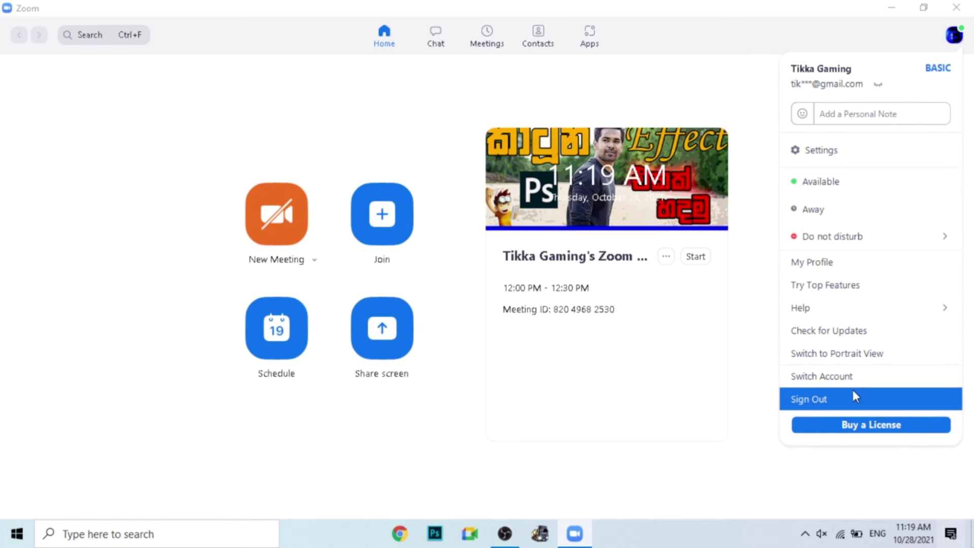
pyautogui.click(842, 334)
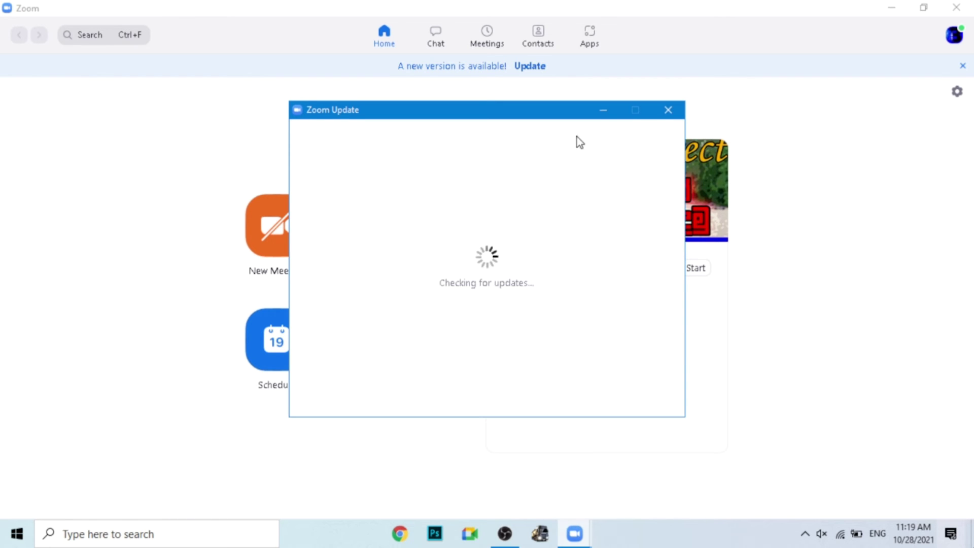
pyautogui.click(660, 109)
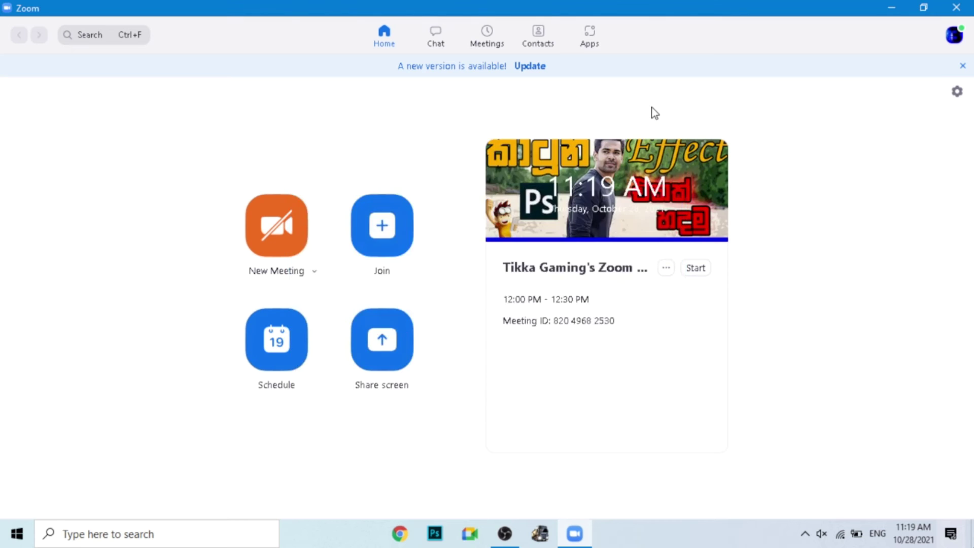
pyautogui.click(537, 67)
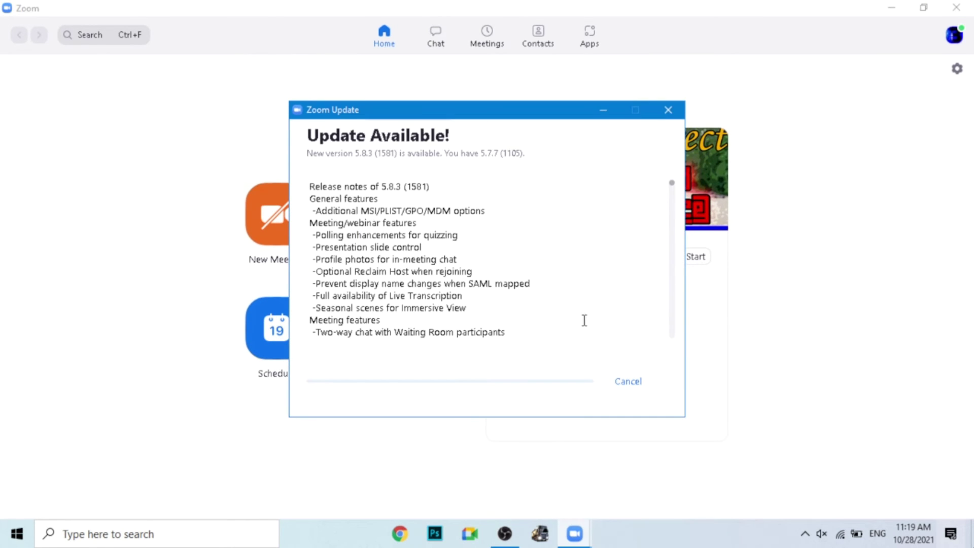
pyautogui.click(618, 394)
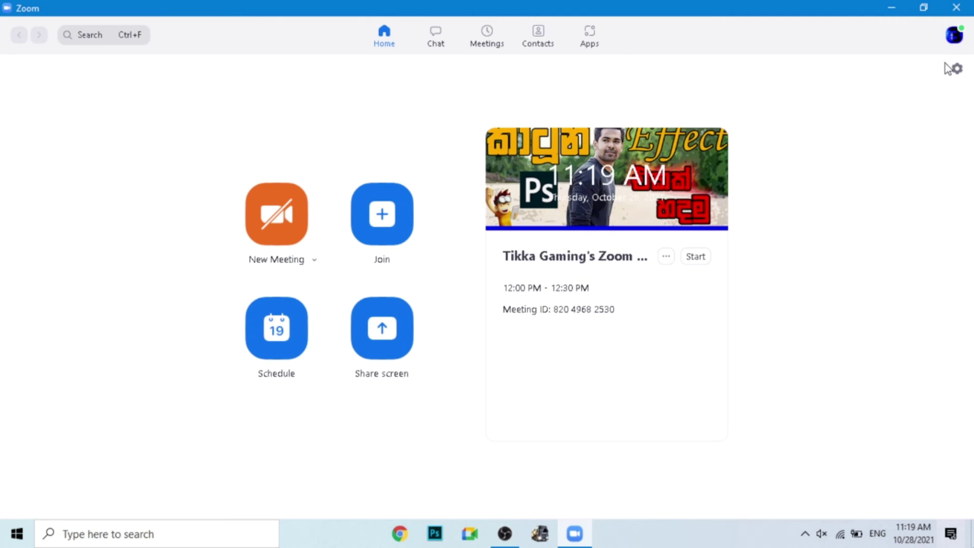
pyautogui.click(954, 45)
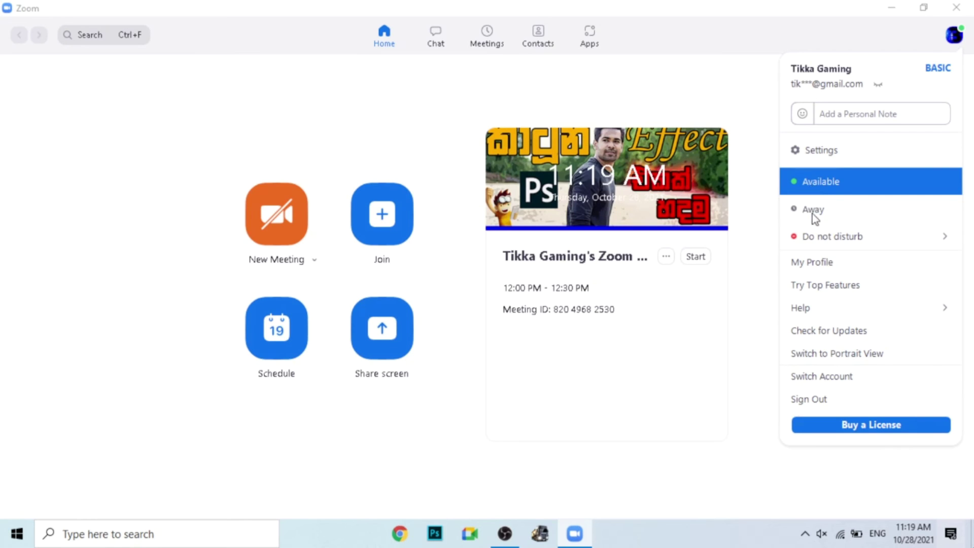
pyautogui.moveTo(815, 234)
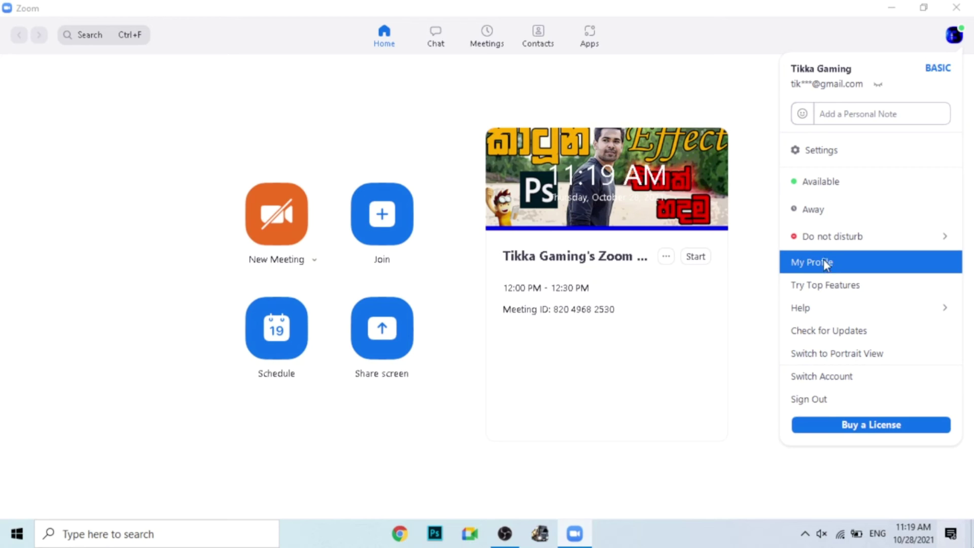
pyautogui.click(842, 287)
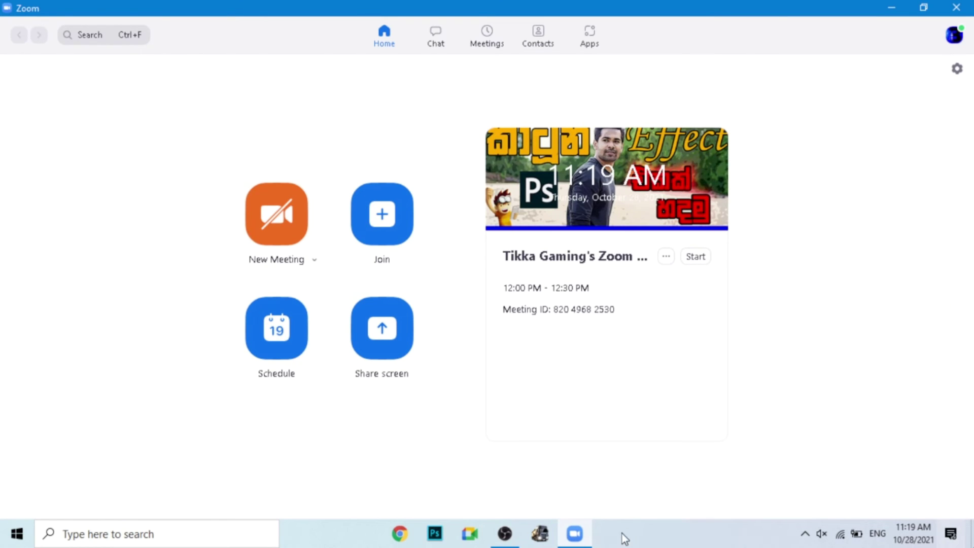
pyautogui.click(953, 34)
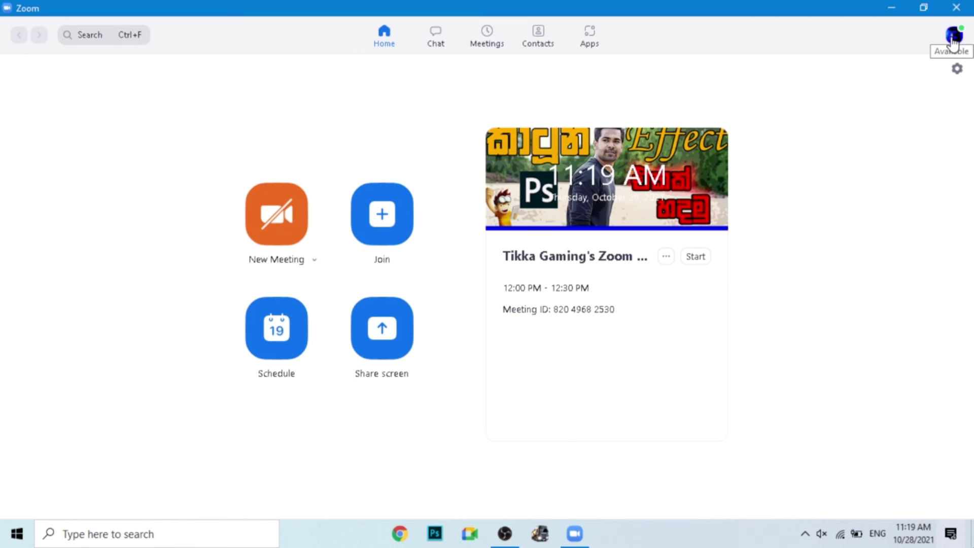
pyautogui.click(951, 32)
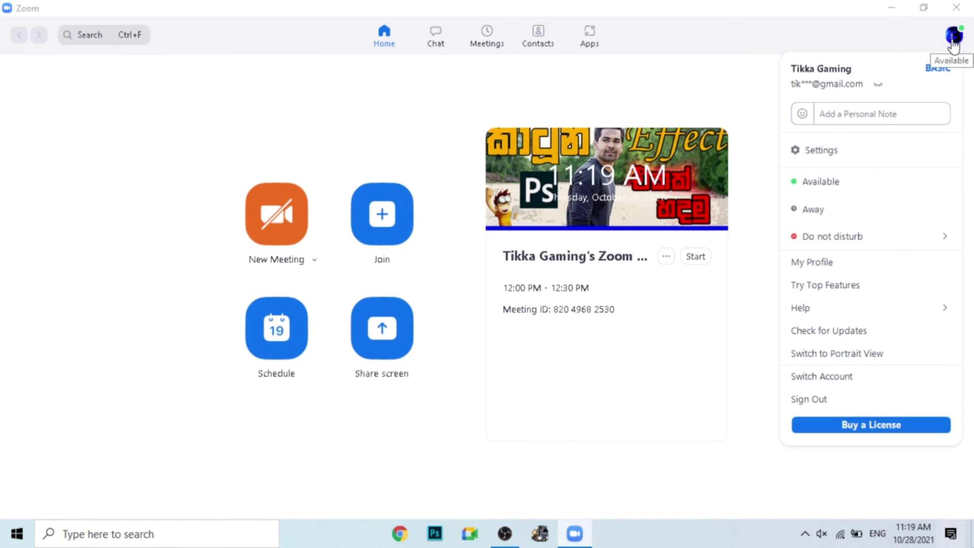
pyautogui.click(870, 361)
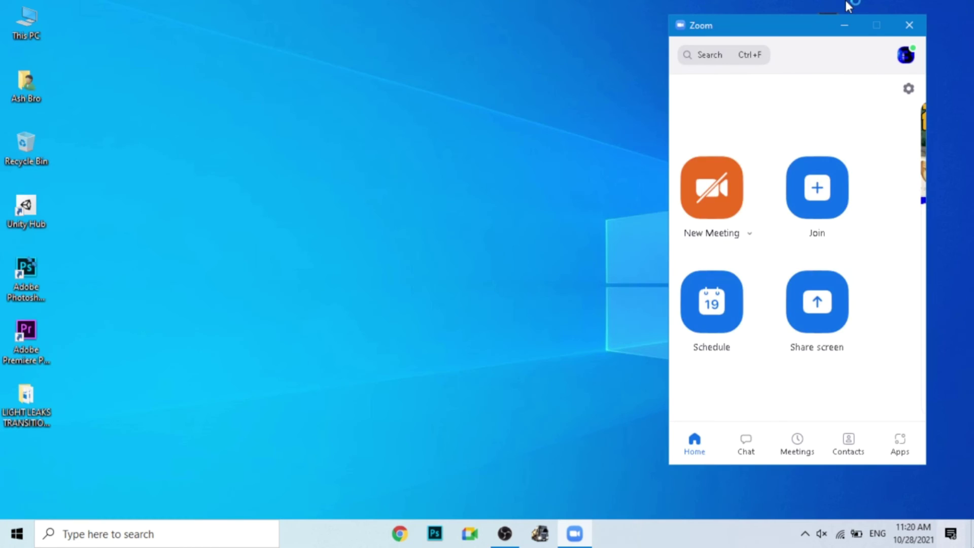
pyautogui.click(905, 55)
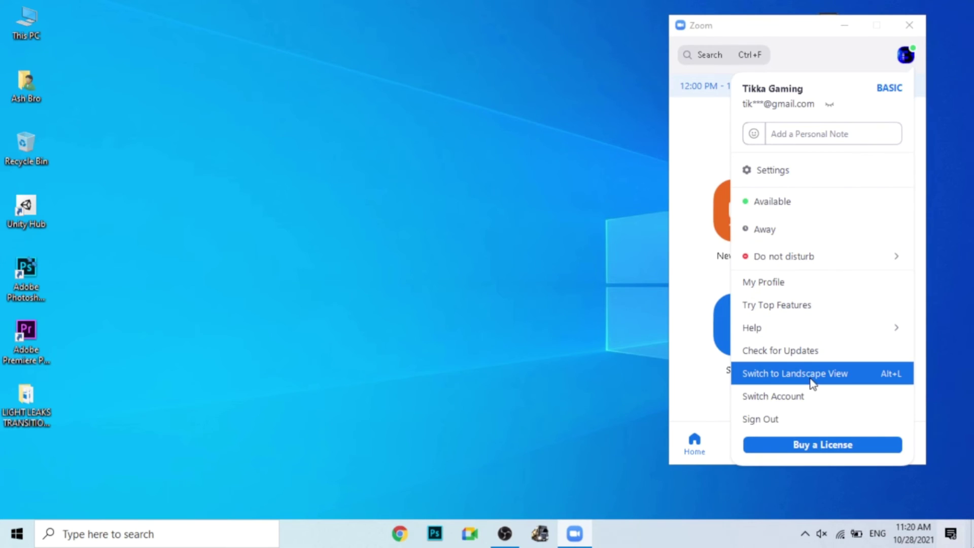
pyautogui.click(812, 378)
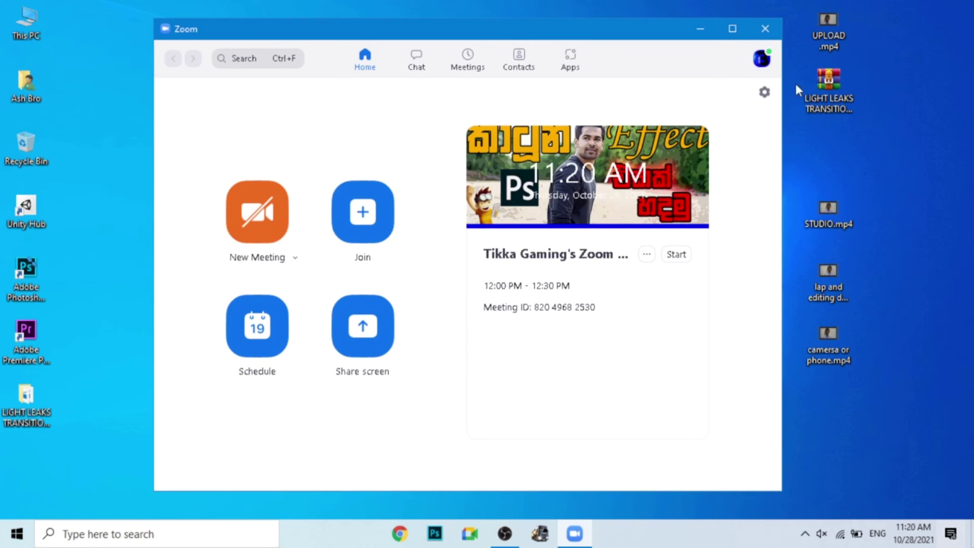
pyautogui.click(731, 28)
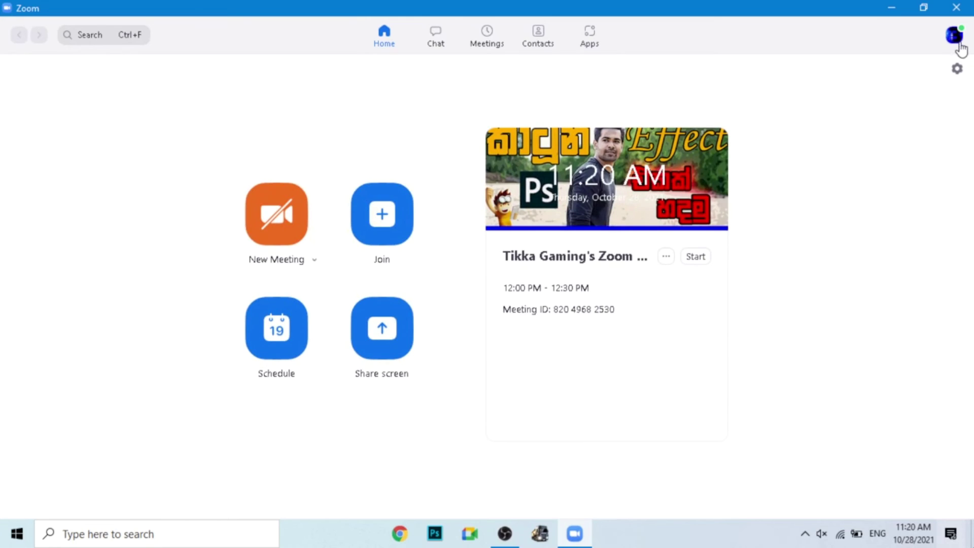
pyautogui.click(959, 45)
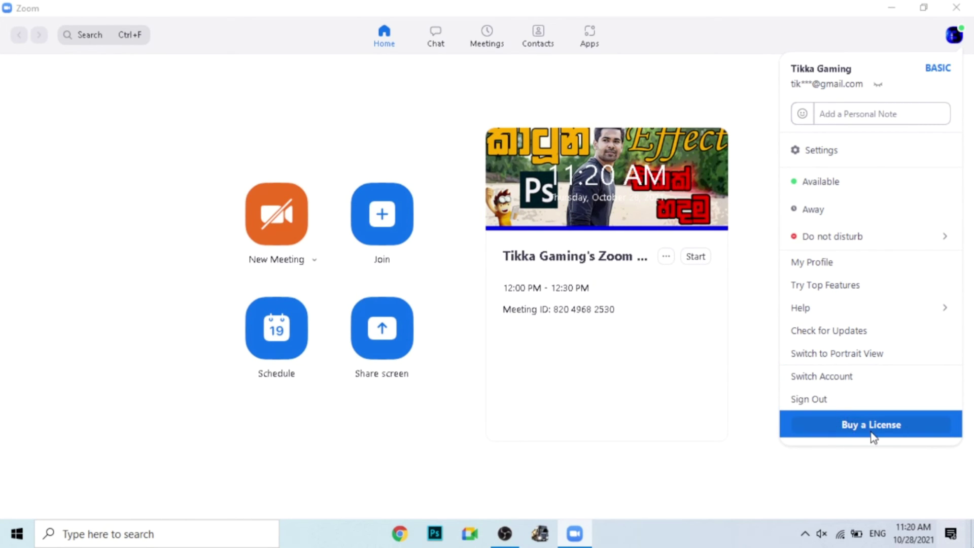
pyautogui.click(872, 456)
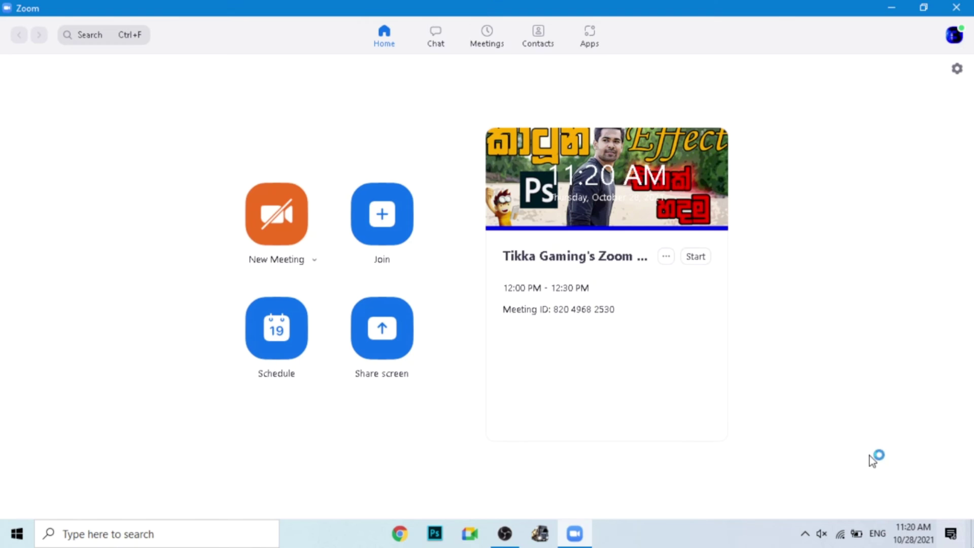
pyautogui.click(960, 45)
pyautogui.click(958, 44)
pyautogui.click(953, 39)
pyautogui.click(954, 37)
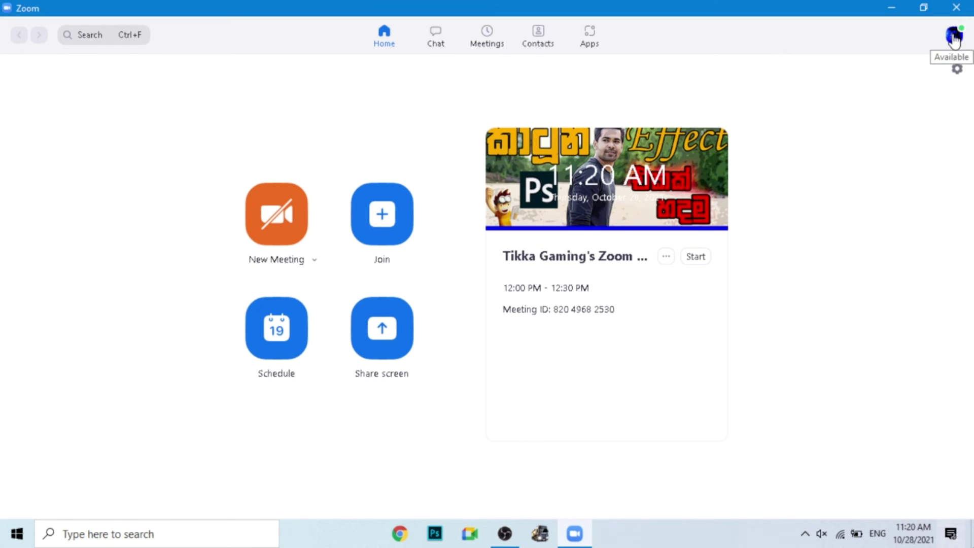
pyautogui.click(955, 39)
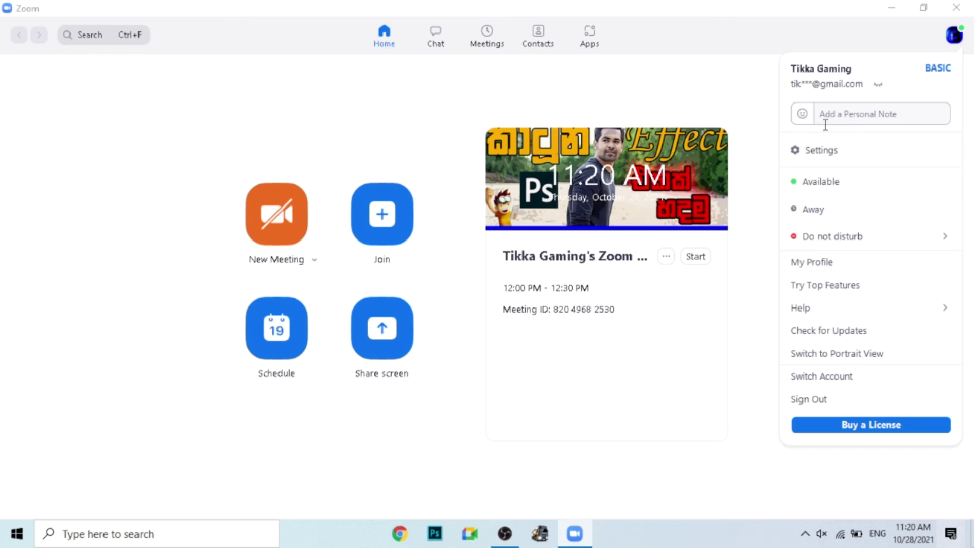
pyautogui.click(766, 102)
pyautogui.click(957, 69)
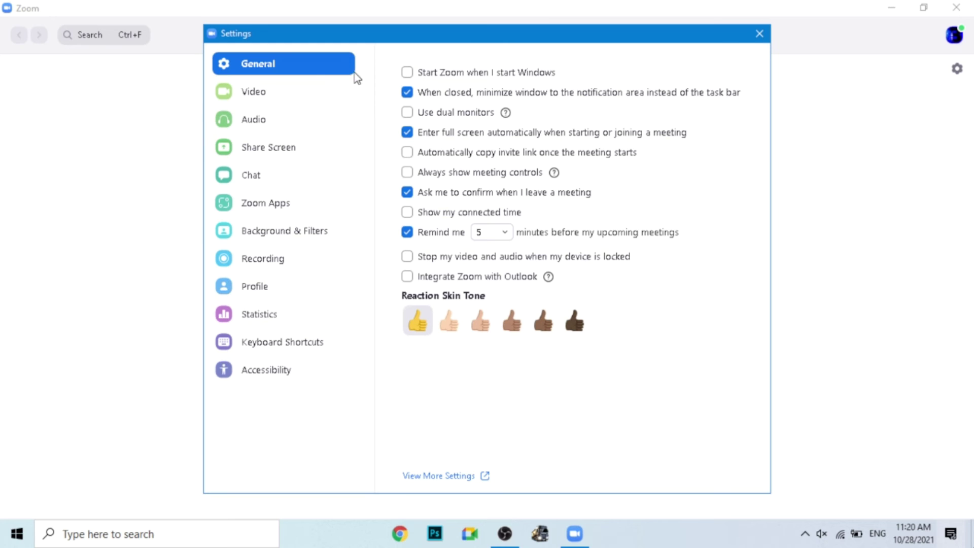
# On the Video page, pick OBS Virtual Camera and enable Original ratio and HD.
pyautogui.click(278, 93)
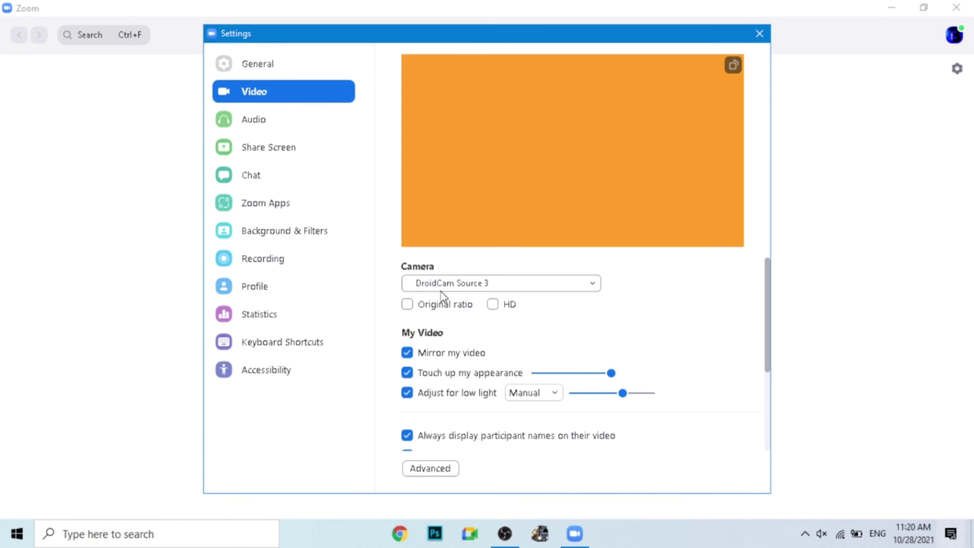
pyautogui.click(532, 287)
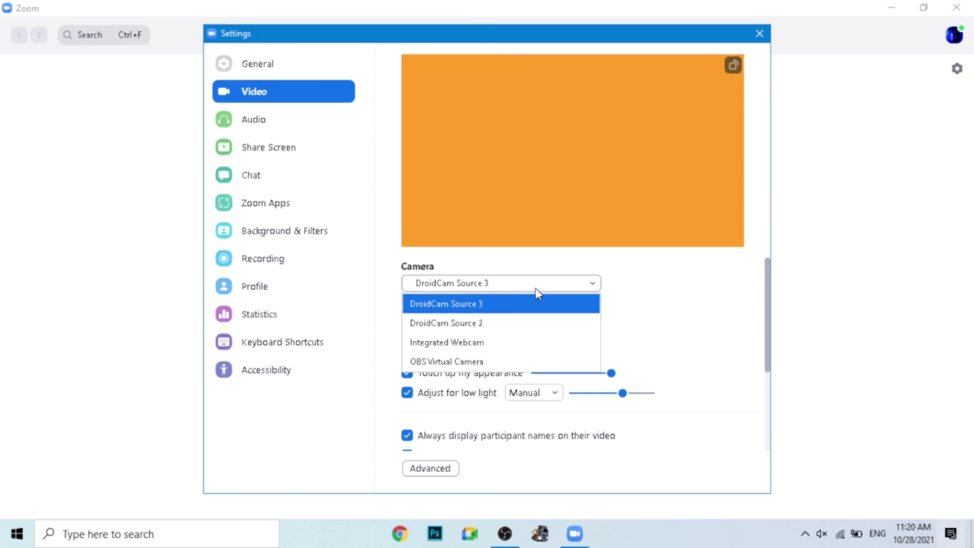
pyautogui.click(487, 358)
pyautogui.click(412, 305)
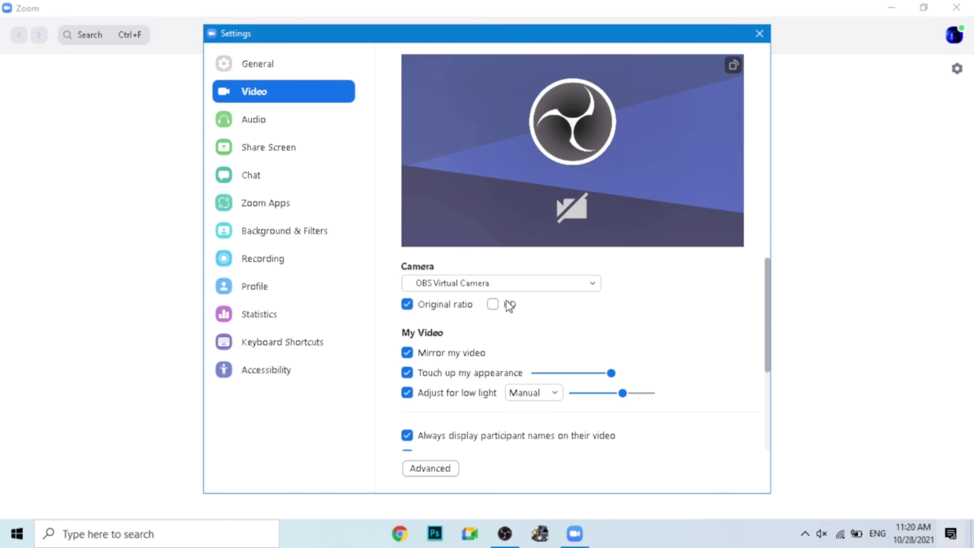
pyautogui.click(495, 306)
pyautogui.scroll(-2, 486, 392)
pyautogui.scroll(-3, 486, 392)
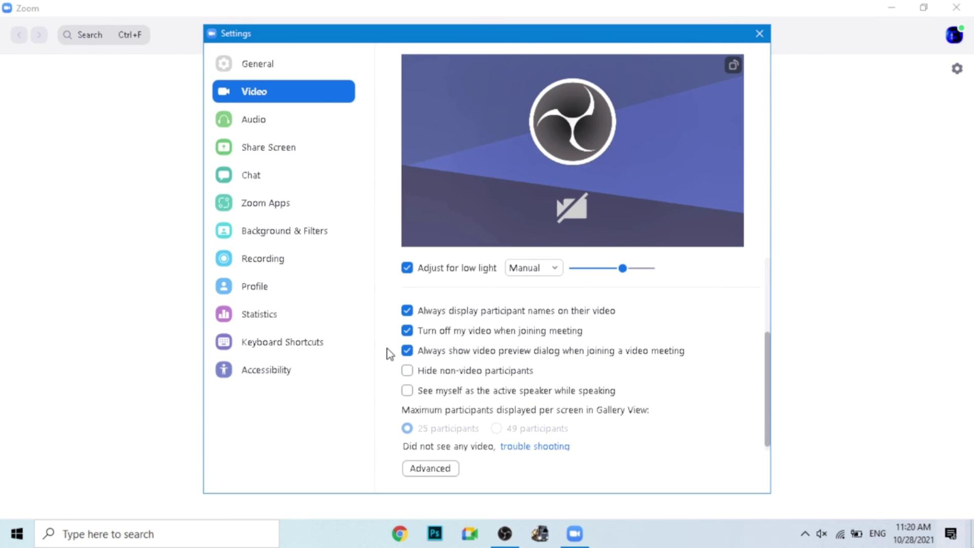
pyautogui.scroll(5, 460, 434)
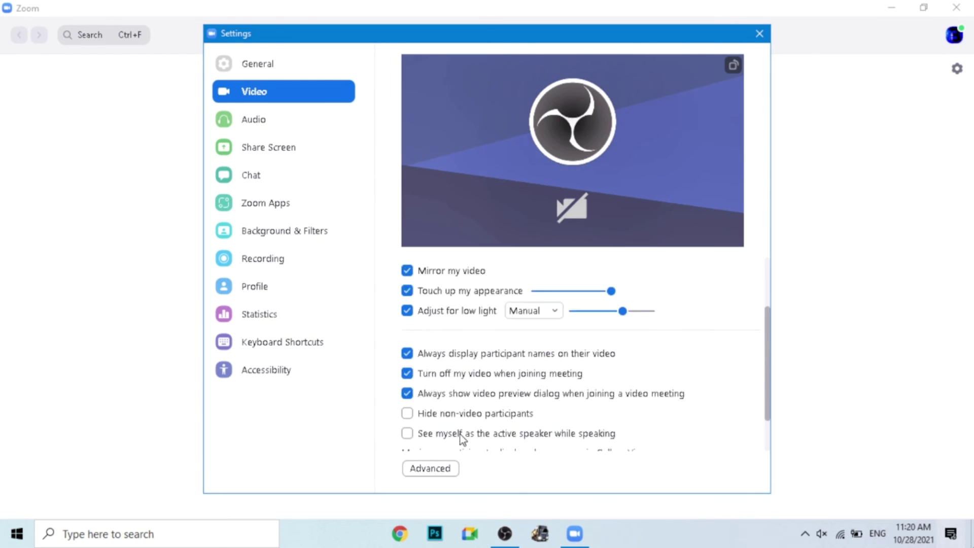
pyautogui.click(265, 120)
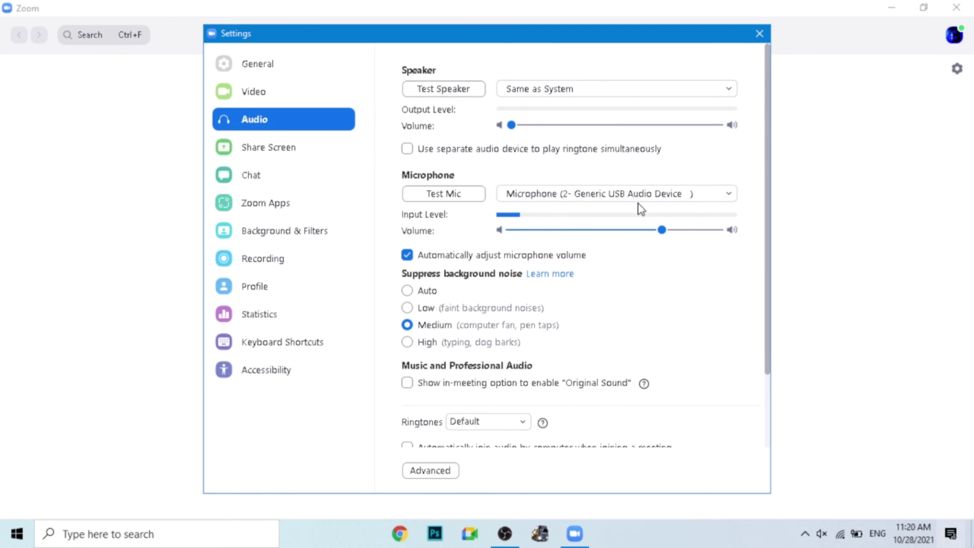
# Lower microphone volume, max out speaker volume, keep auto mic adjustment, and set noise suppression to Auto.
pyautogui.click(414, 253)
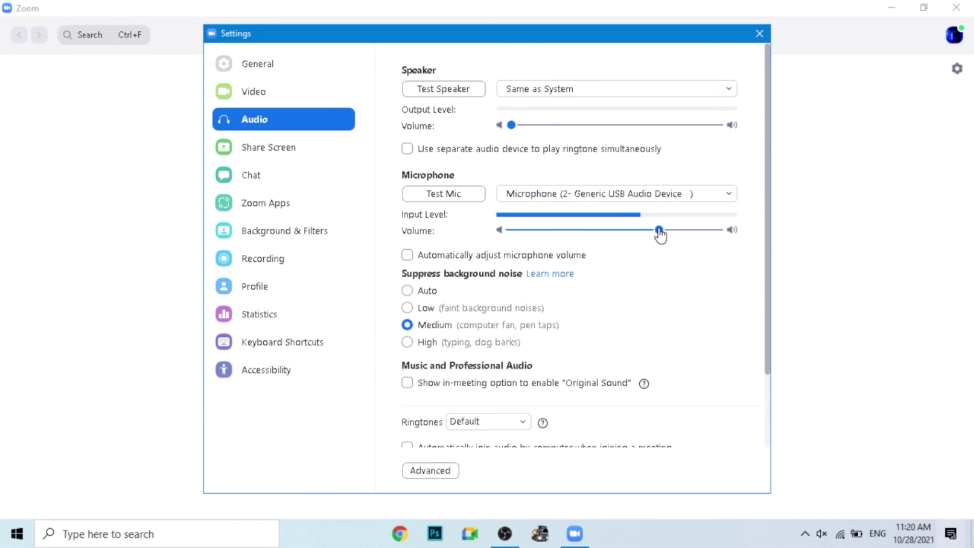
pyautogui.moveTo(661, 232)
pyautogui.mouseDown()
pyautogui.moveTo(567, 231)
pyautogui.moveTo(644, 250)
pyautogui.moveTo(743, 246)
pyautogui.mouseUp()
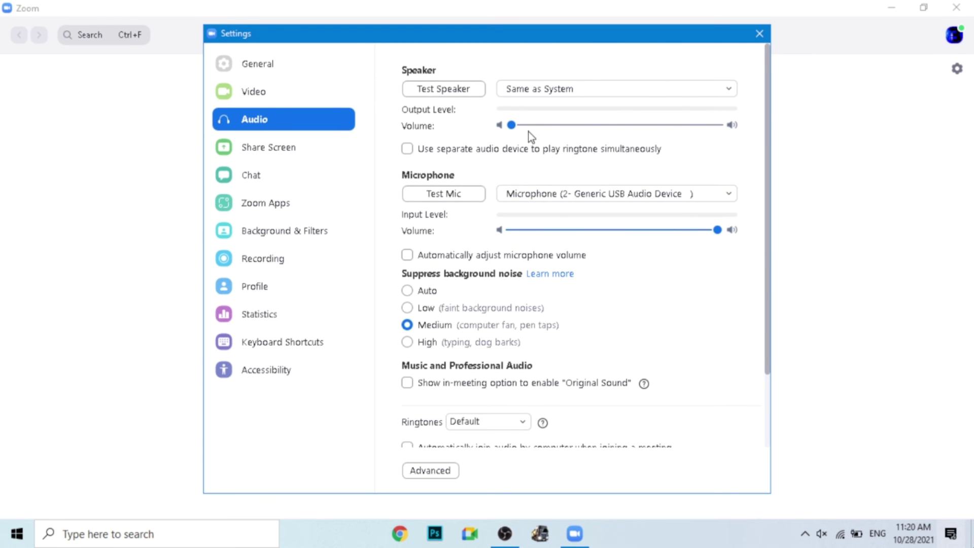
pyautogui.scroll(-1, 495, 182)
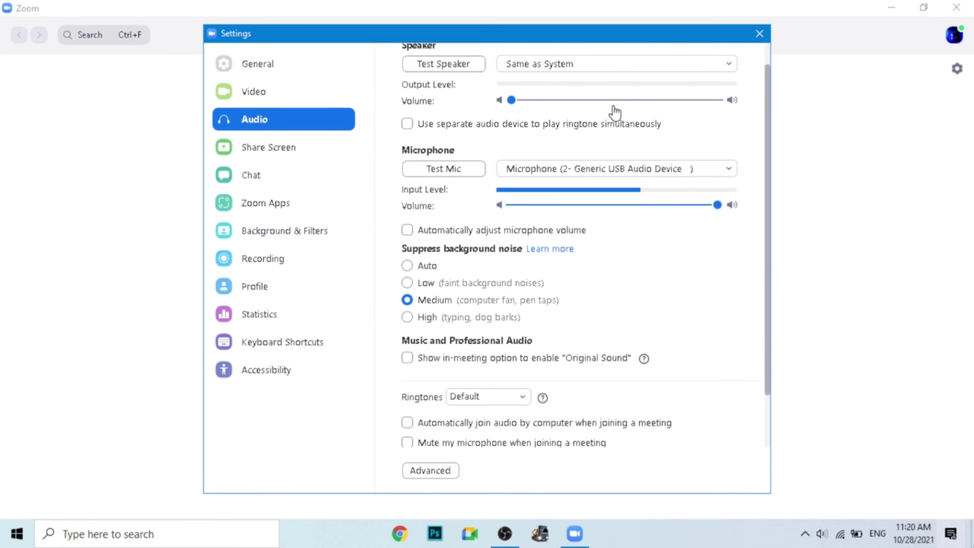
pyautogui.moveTo(615, 104); pyautogui.dragTo(630, 101)
pyautogui.moveTo(766, 112); pyautogui.dragTo(868, 180)
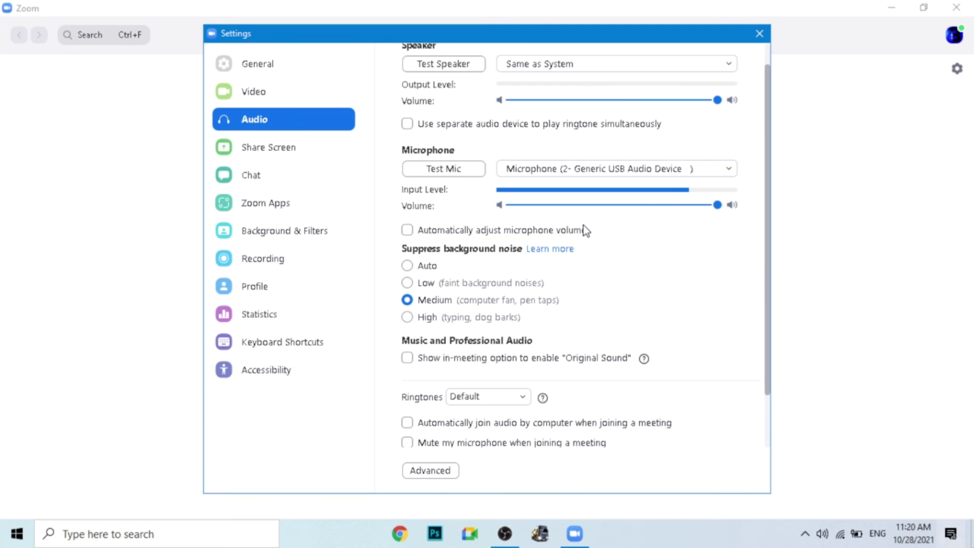
pyautogui.click(407, 231)
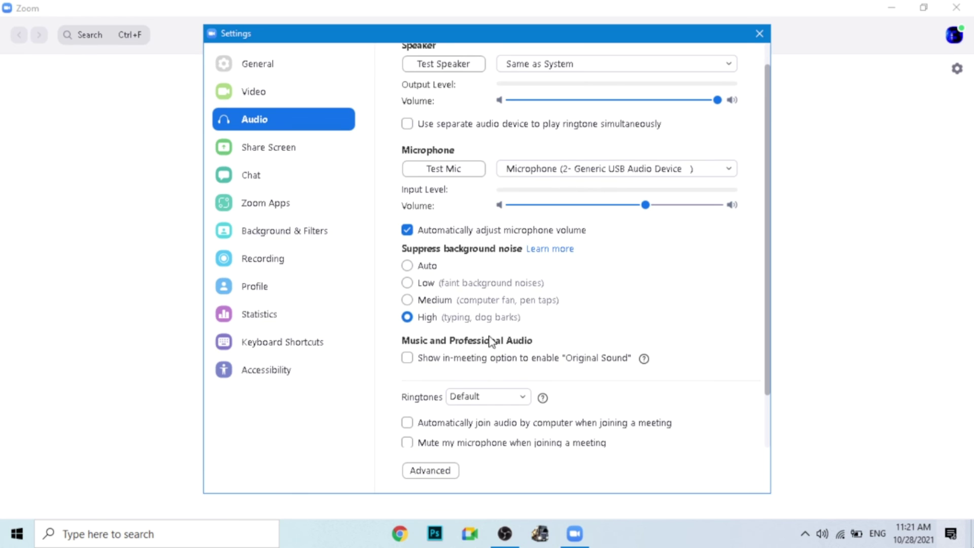
pyautogui.click(415, 267)
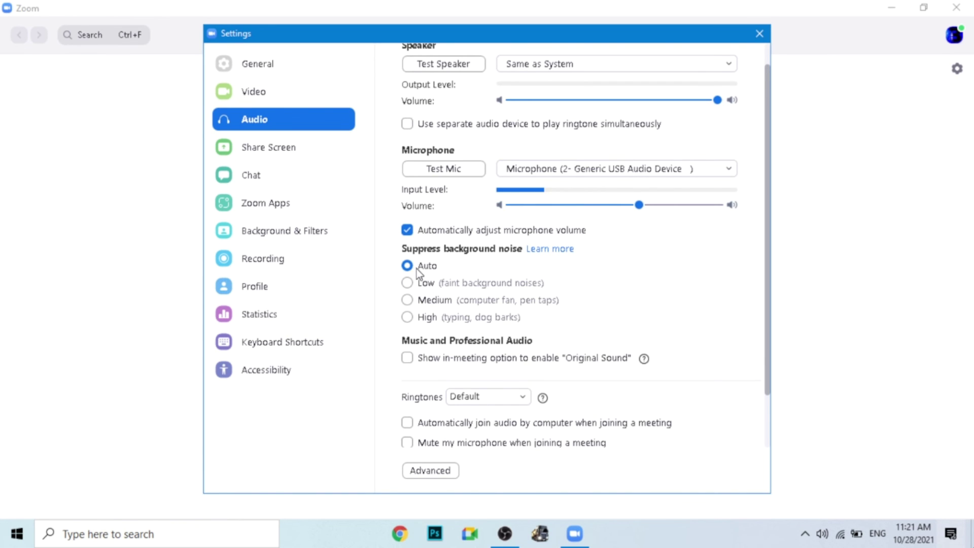
# Preview the Discotheque and Ripple ringtones, then set the ringtone to Joys of Spring.
pyautogui.scroll(-1, 416, 321)
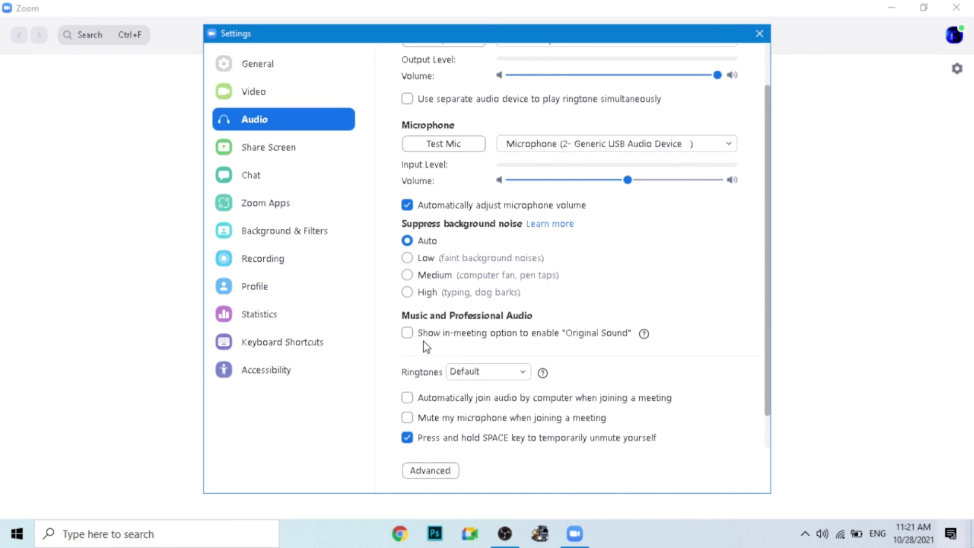
pyautogui.scroll(-1, 401, 329)
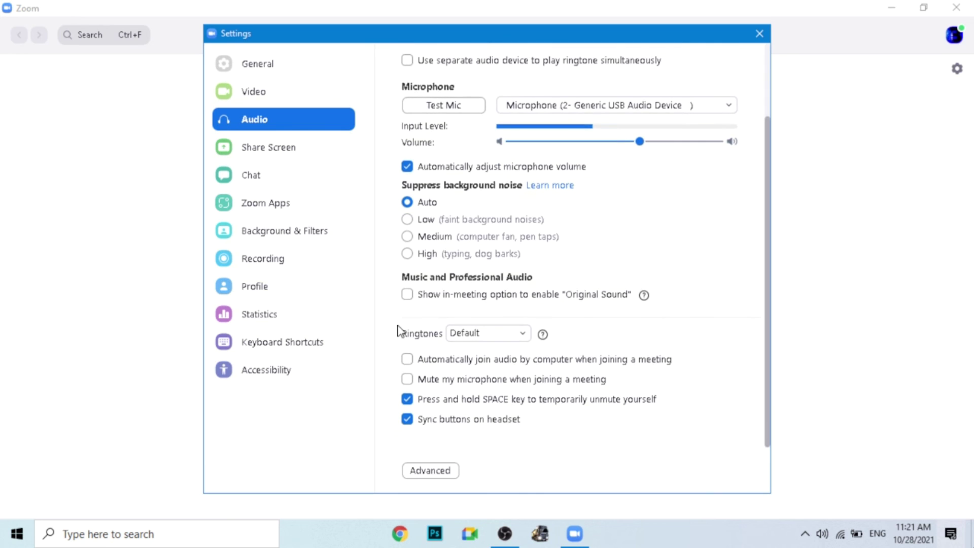
pyautogui.click(468, 335)
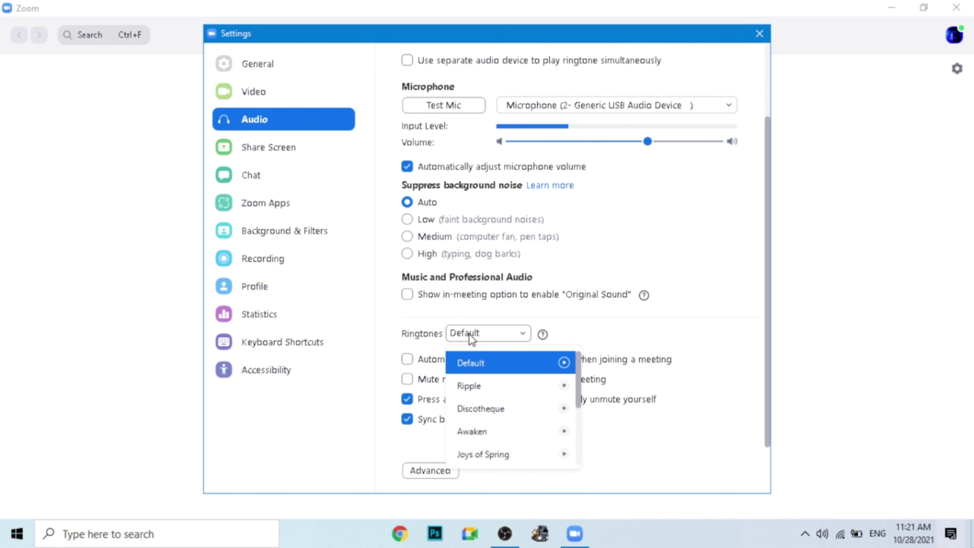
pyautogui.click(496, 416)
pyautogui.click(516, 338)
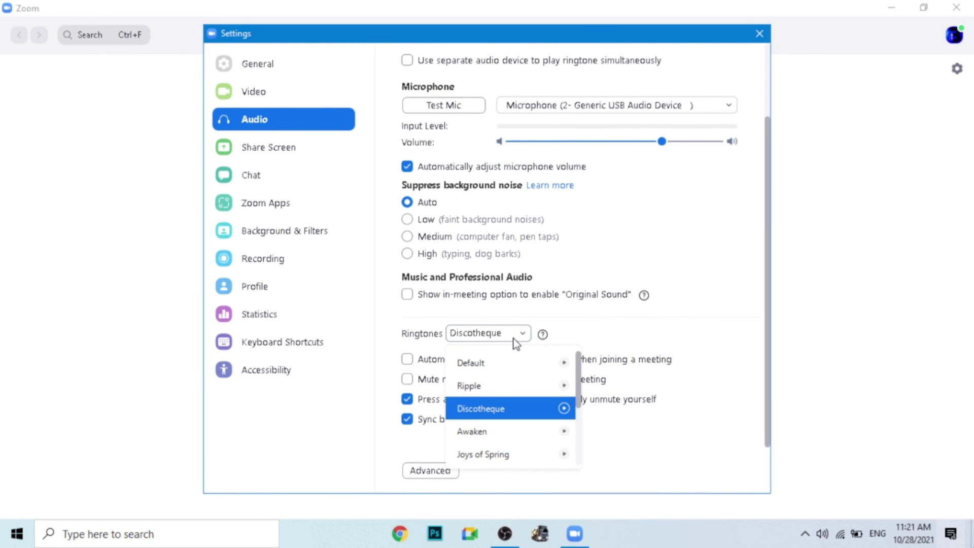
pyautogui.click(565, 386)
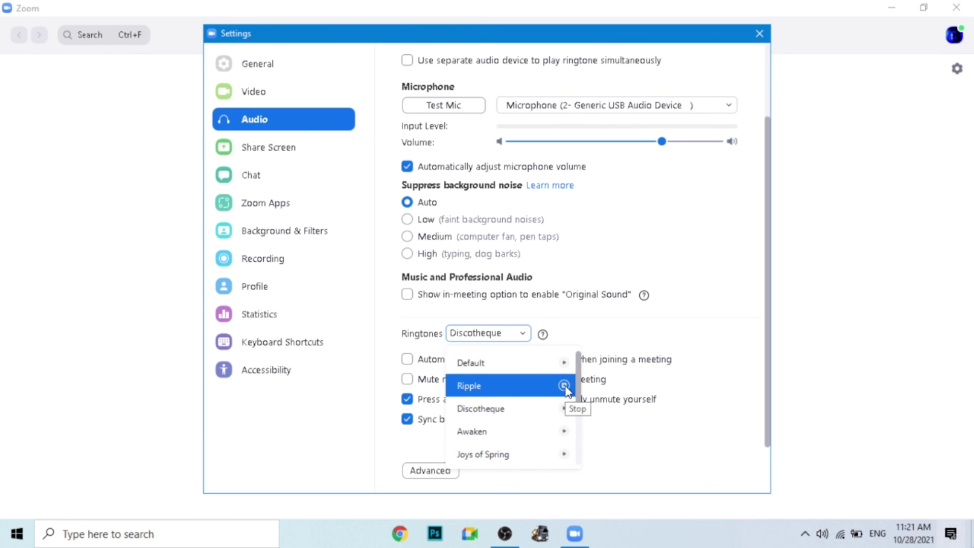
pyautogui.click(564, 408)
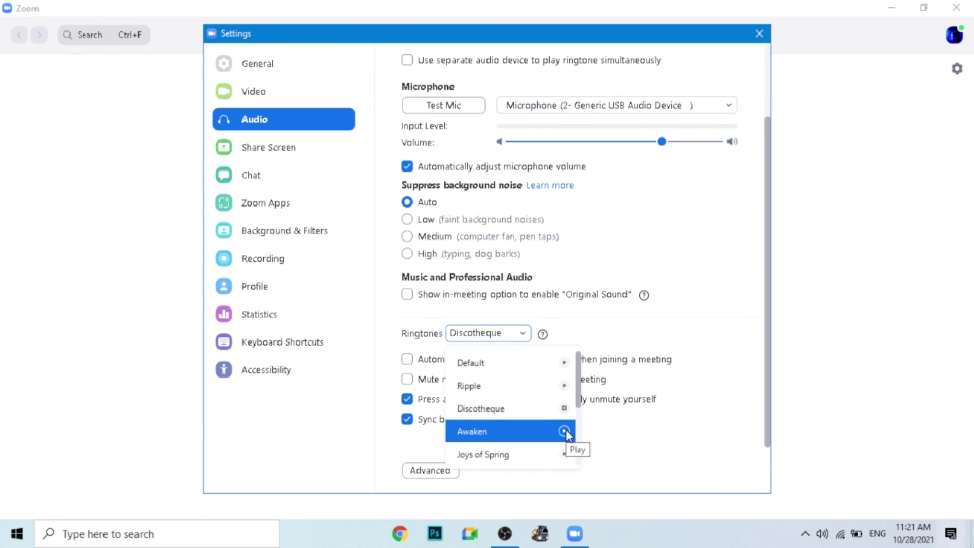
pyautogui.click(558, 453)
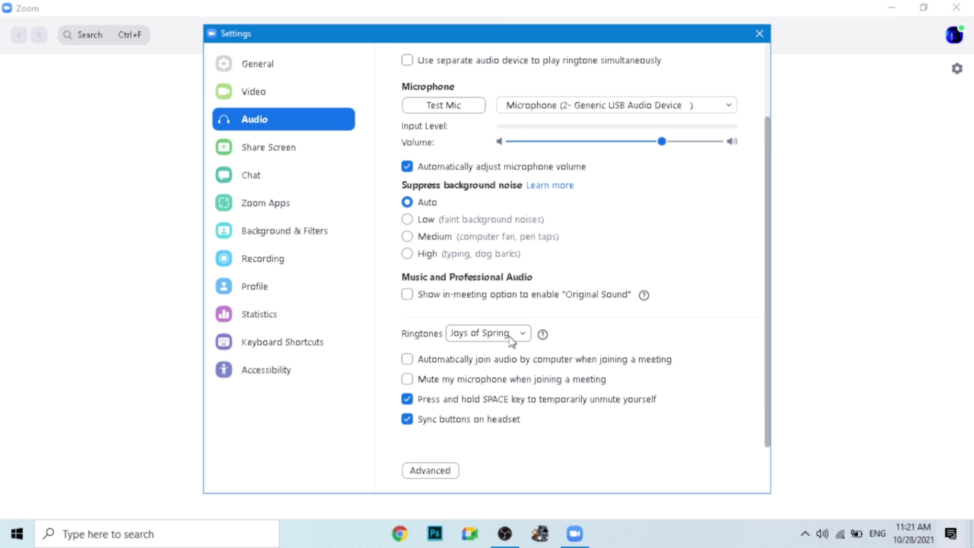
pyautogui.click(225, 146)
# In Background & Filters, use a custom image as virtual background, sampling its colour from the preview.
pyautogui.click(243, 173)
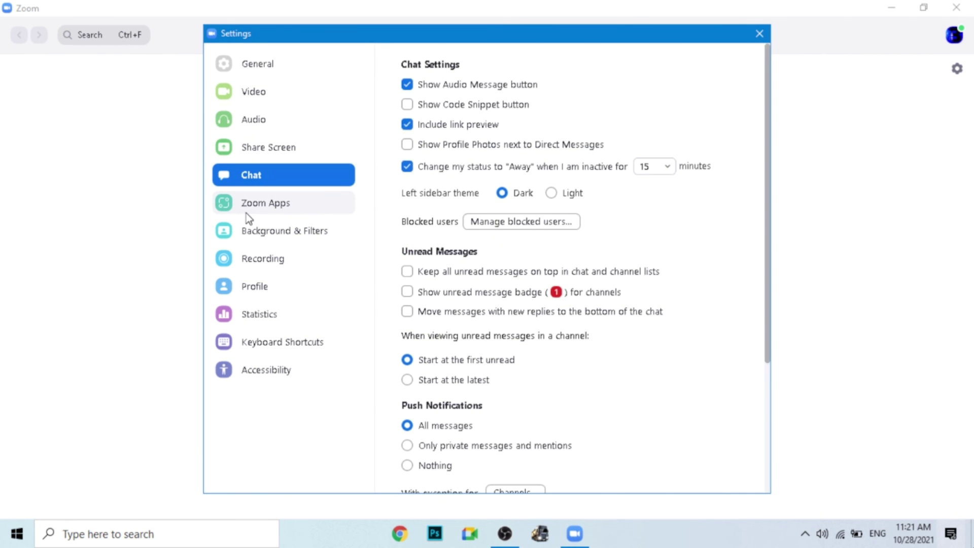
pyautogui.click(246, 212)
pyautogui.click(268, 231)
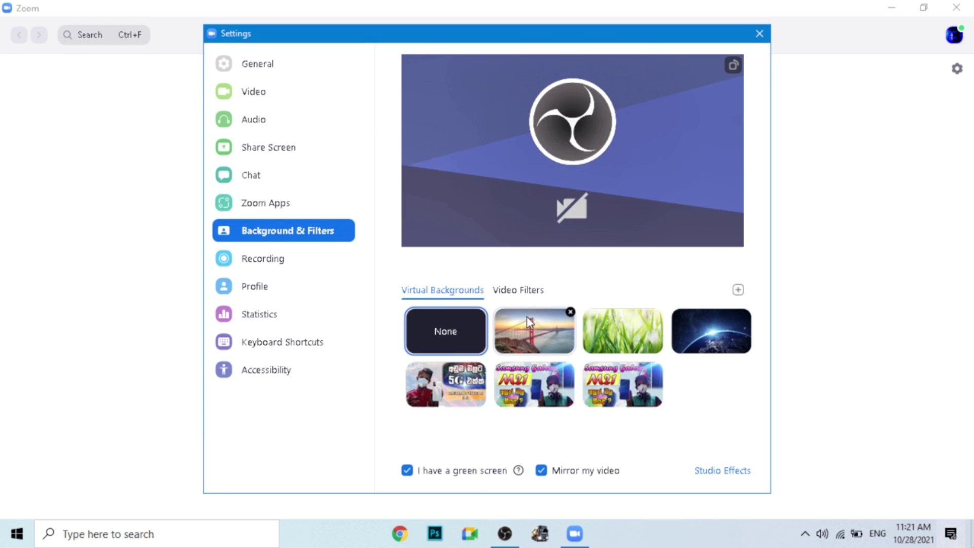
pyautogui.click(527, 348)
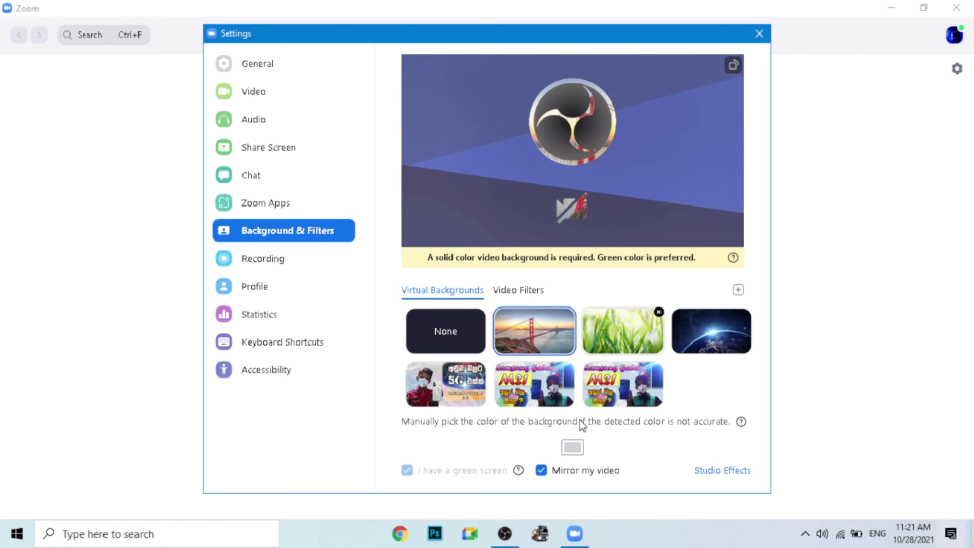
pyautogui.click(573, 446)
pyautogui.click(672, 149)
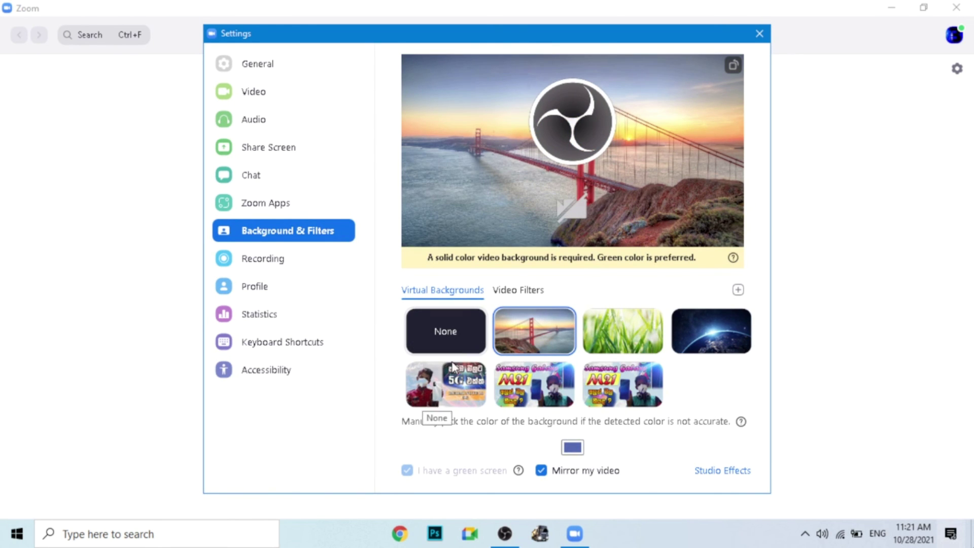
pyautogui.click(456, 392)
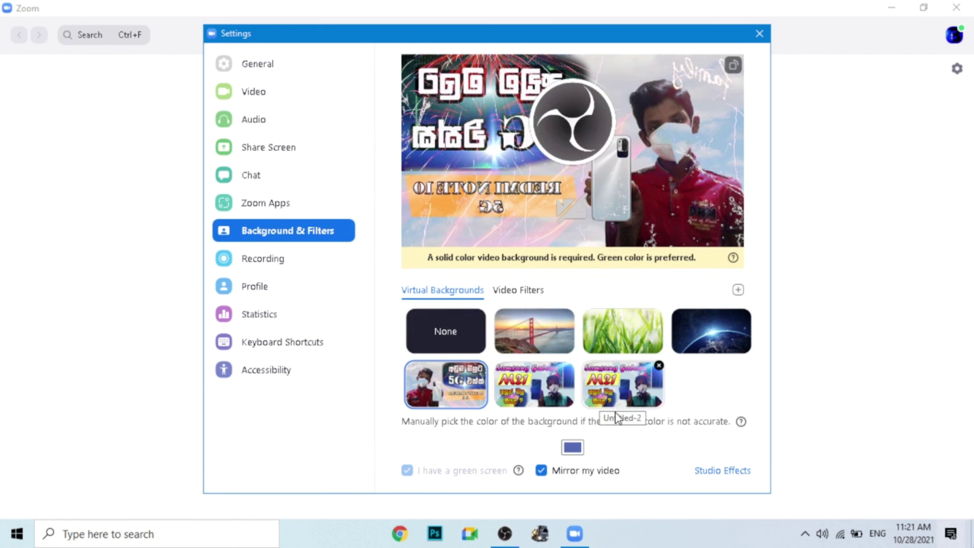
# Toggle Mirror my video off and back on, and add a beard from Studio Effects.
pyautogui.click(575, 471)
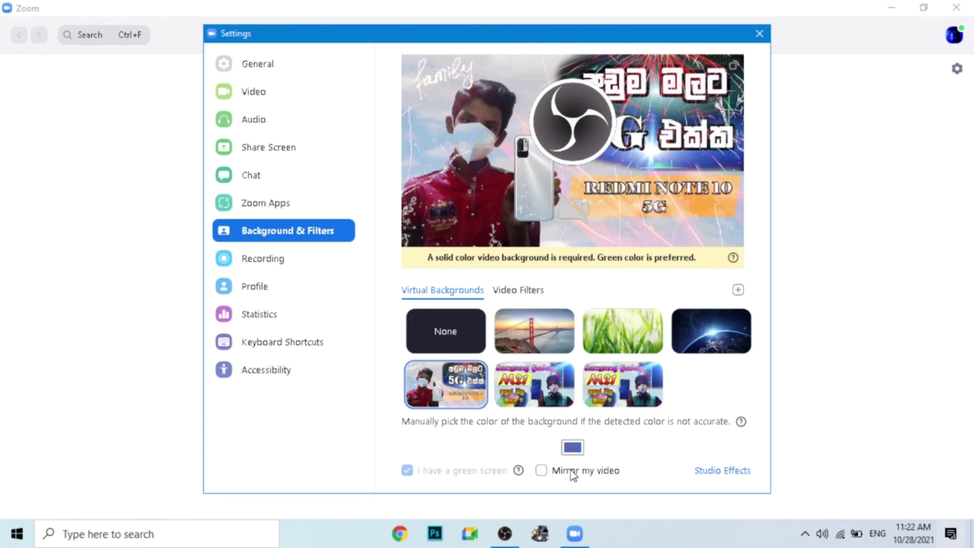
pyautogui.click(575, 471)
pyautogui.click(548, 289)
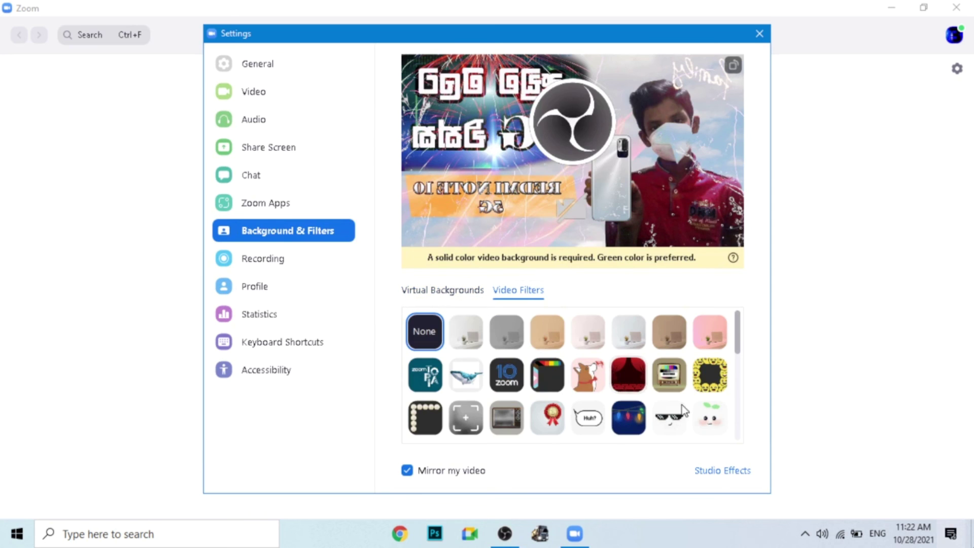
pyautogui.click(715, 472)
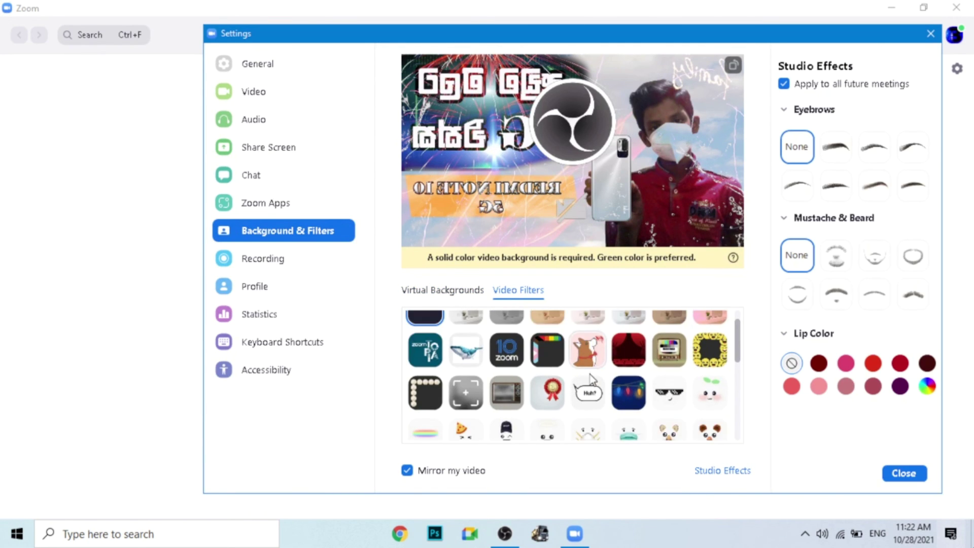
pyautogui.scroll(-3, 591, 363)
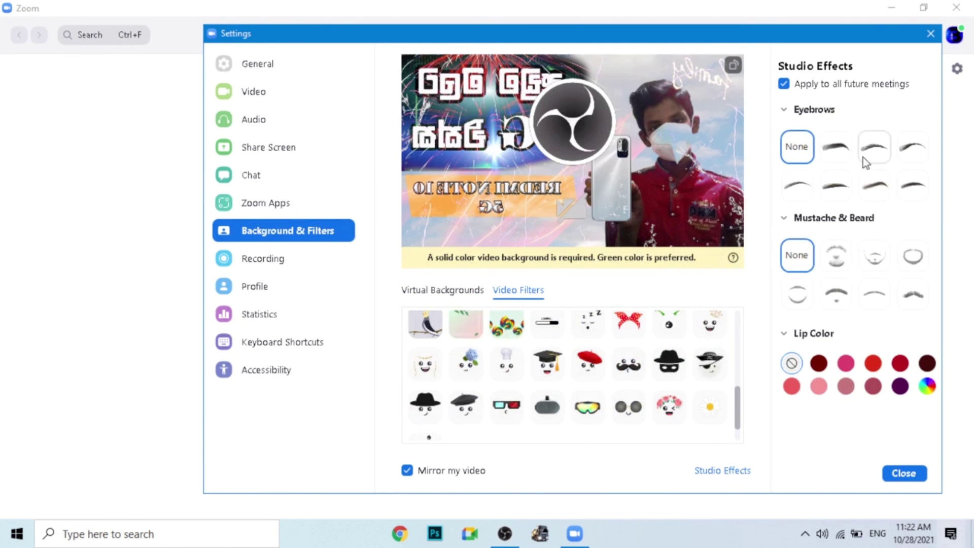
pyautogui.click(871, 250)
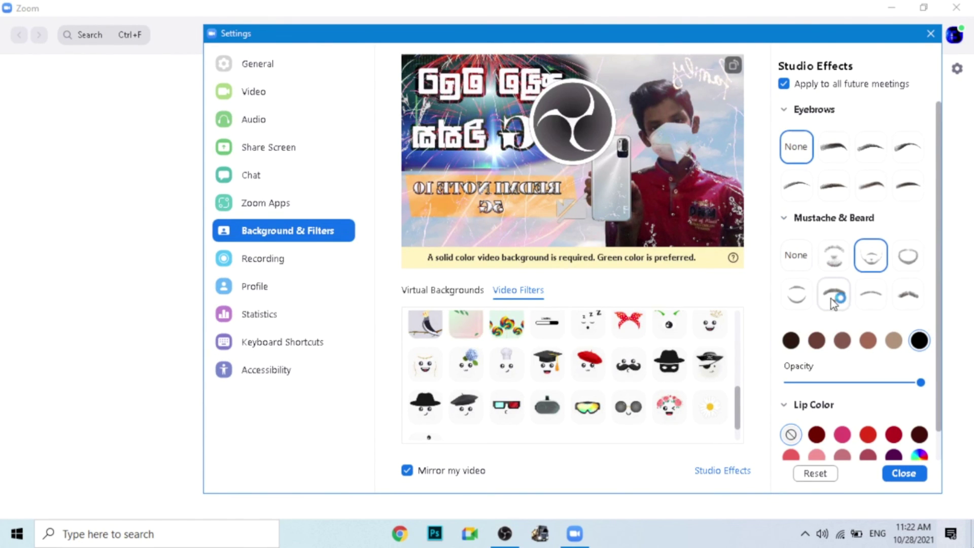
pyautogui.scroll(-1, 832, 284)
pyautogui.scroll(-1, 609, 314)
pyautogui.click(288, 265)
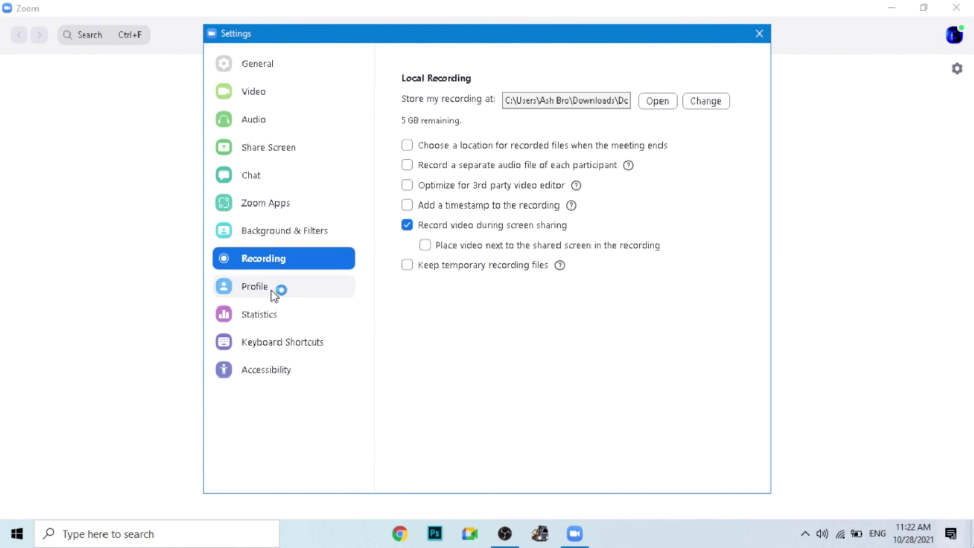
# Browse the Profile, Statistics, Recording and Accessibility settings pages.
pyautogui.click(277, 287)
pyautogui.click(281, 317)
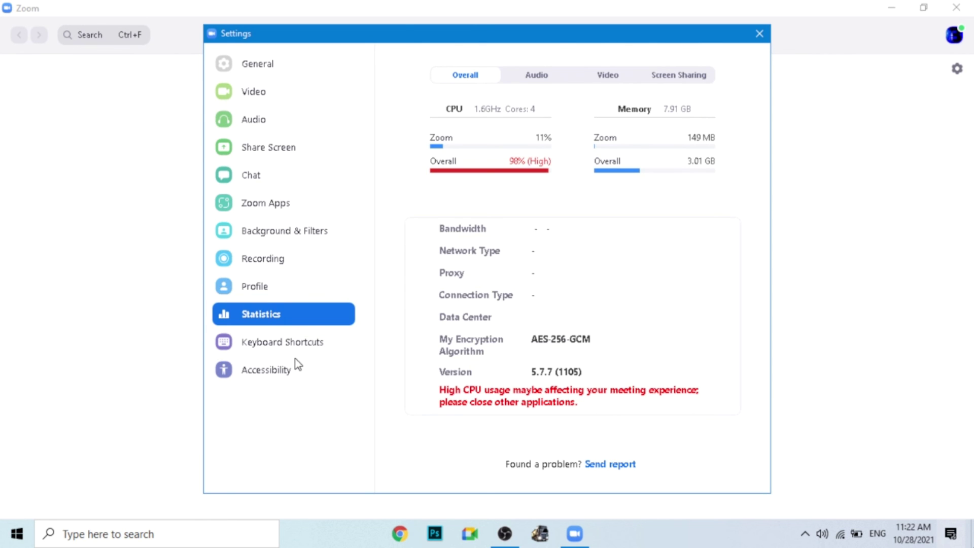
pyautogui.click(297, 376)
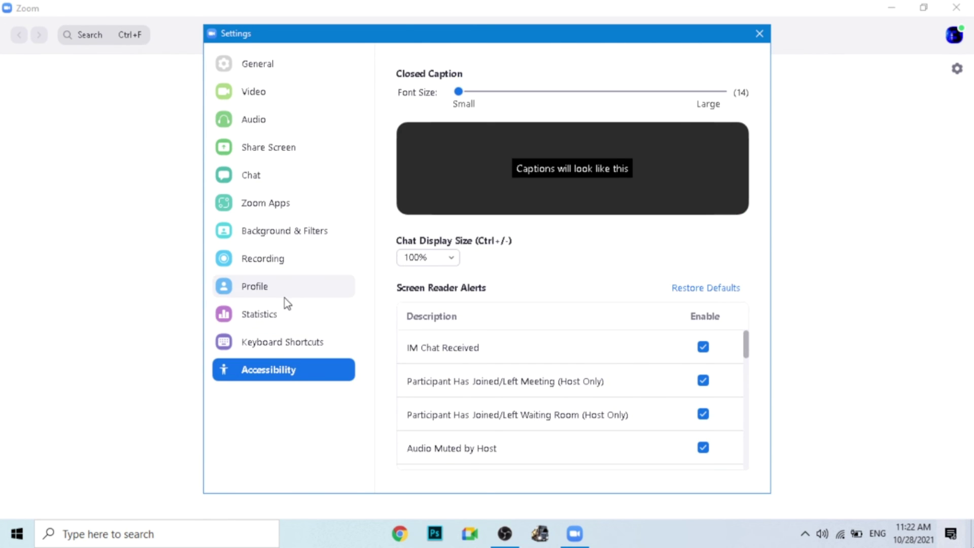
pyautogui.click(282, 260)
pyautogui.click(272, 308)
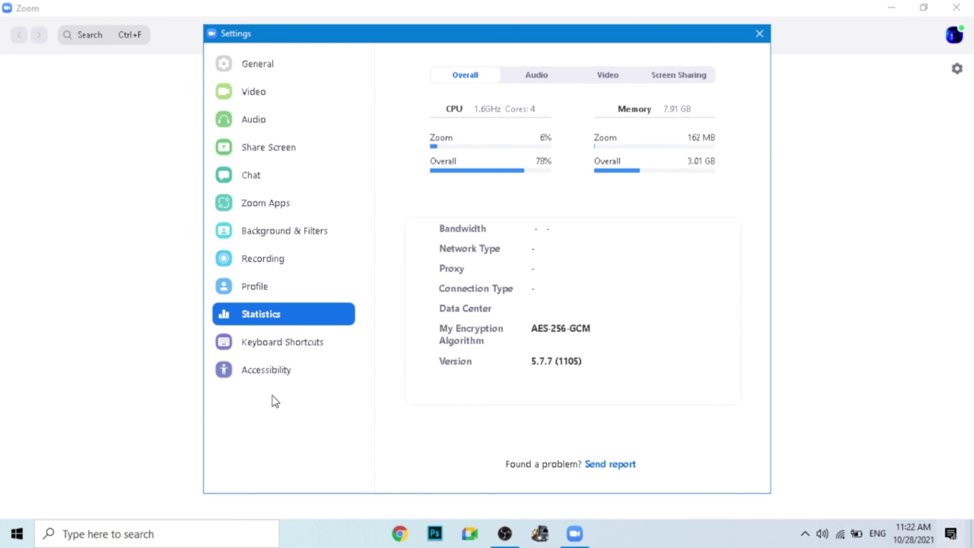
pyautogui.click(263, 371)
# Set Chat Display Size to 200% and caption font size to 32, then close Settings.
pyautogui.scroll(-10, 594, 373)
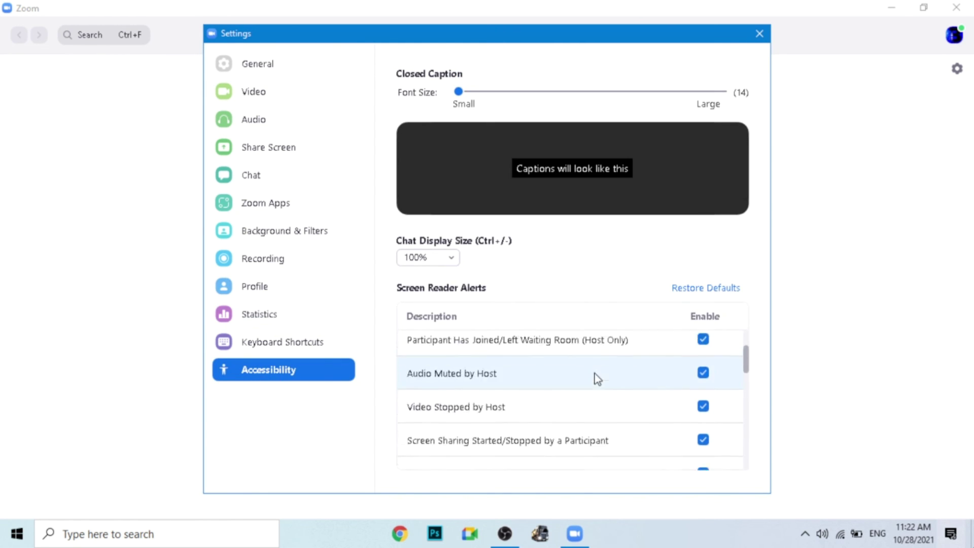
pyautogui.scroll(-1, 601, 350)
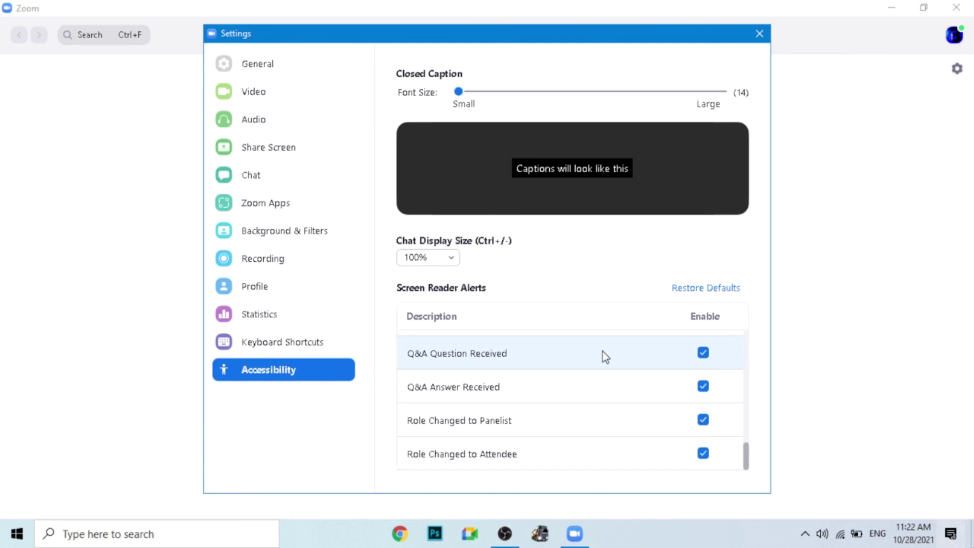
pyautogui.click(427, 257)
pyautogui.click(424, 342)
pyautogui.click(434, 259)
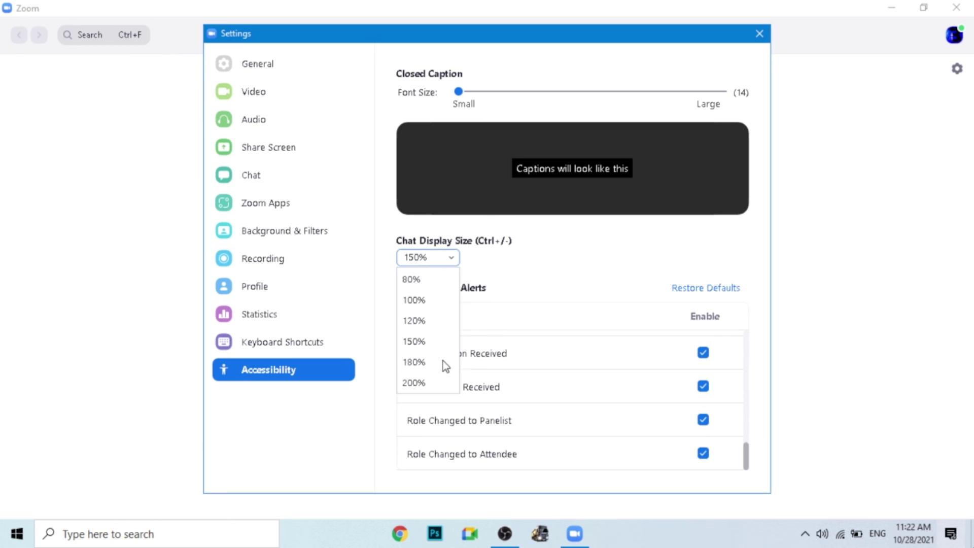
pyautogui.click(430, 383)
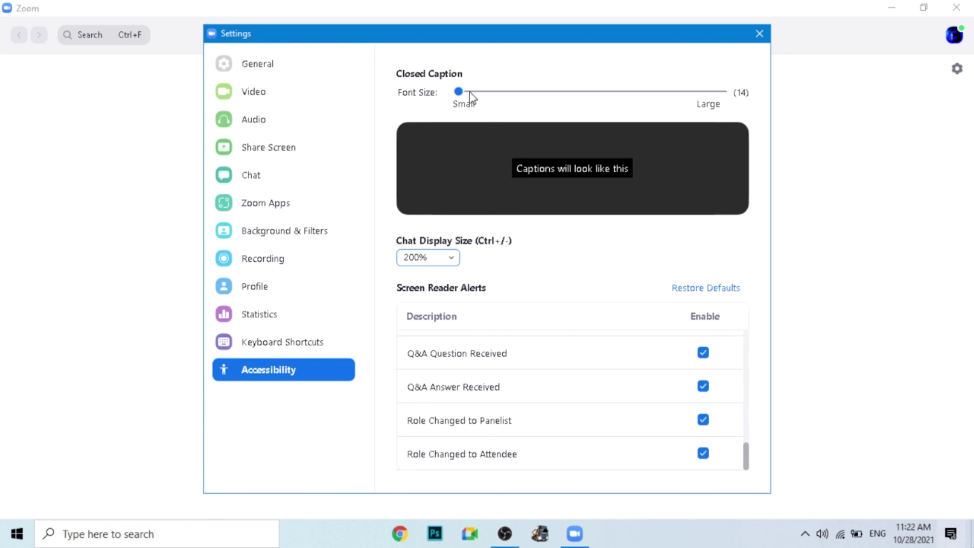
pyautogui.moveTo(459, 92)
pyautogui.mouseDown()
pyautogui.moveTo(598, 69)
pyautogui.moveTo(729, 69)
pyautogui.moveTo(724, 116)
pyautogui.mouseUp()
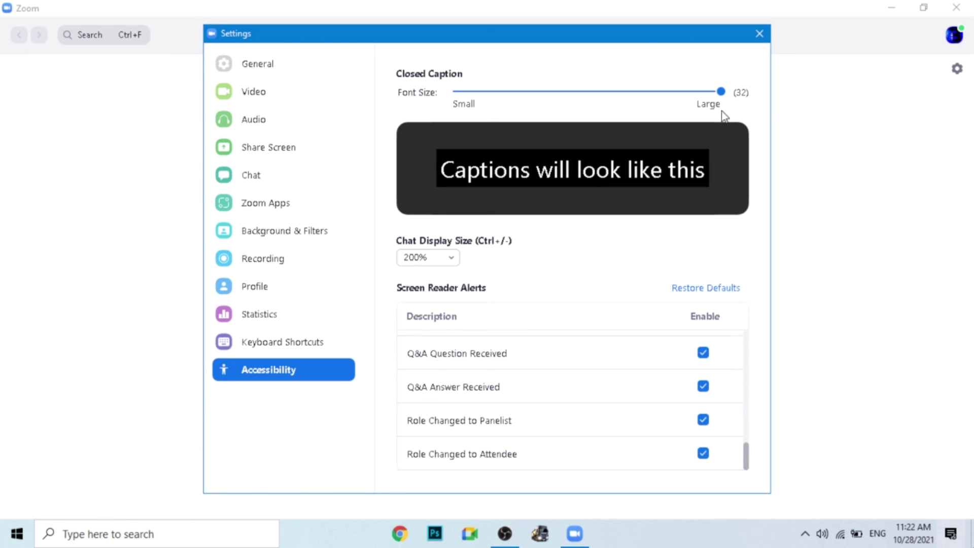
pyautogui.click(759, 34)
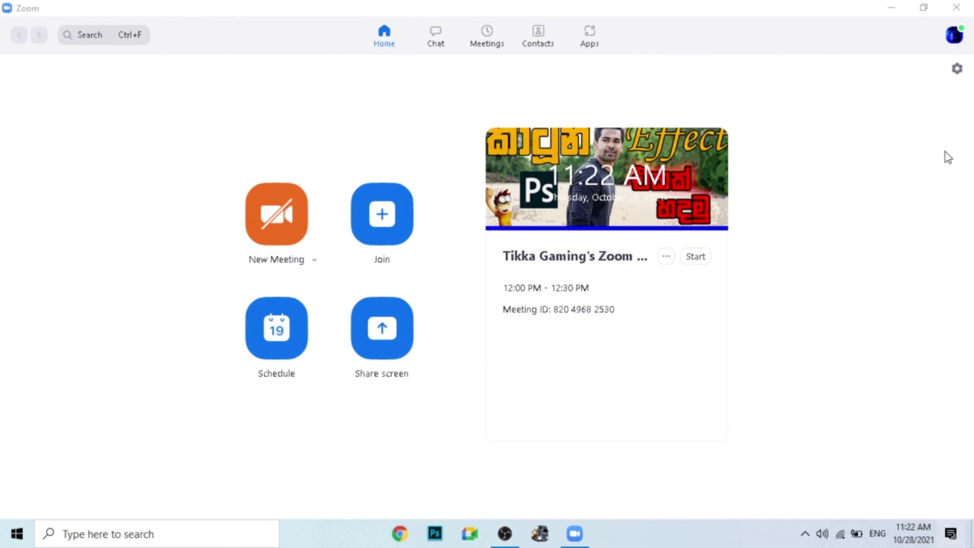
# Quit Zoom and refresh the Windows desktop from its right-click menu.
pyautogui.click(954, 8)
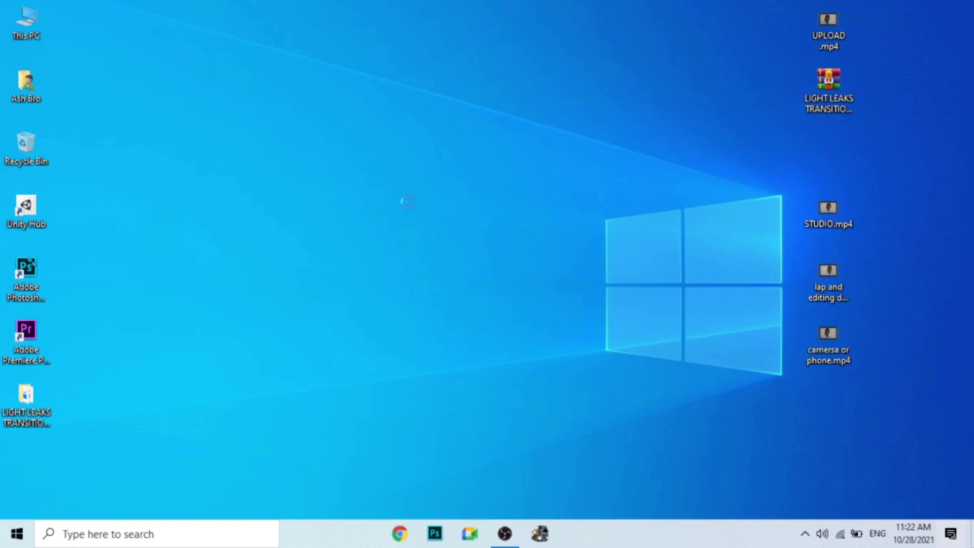
pyautogui.rightClick(375, 145)
pyautogui.click(409, 190)
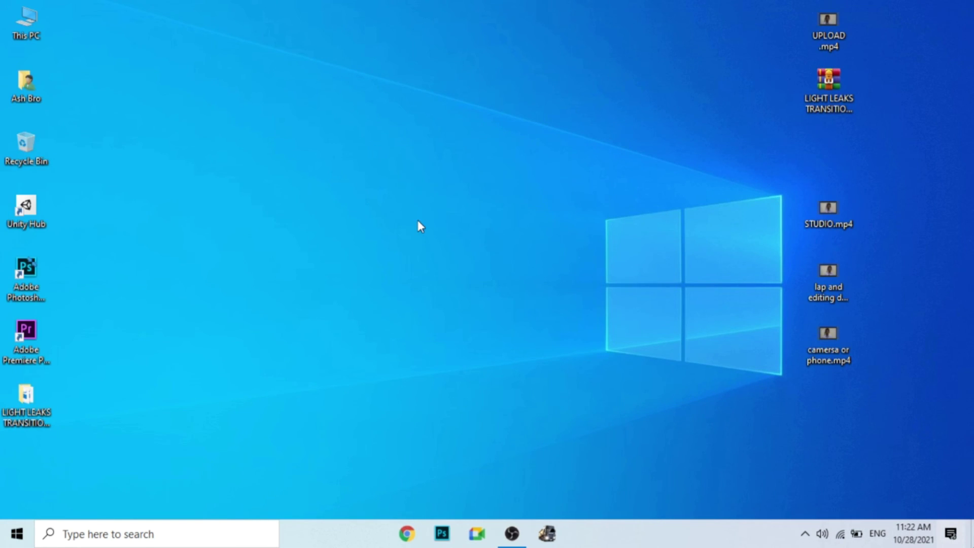